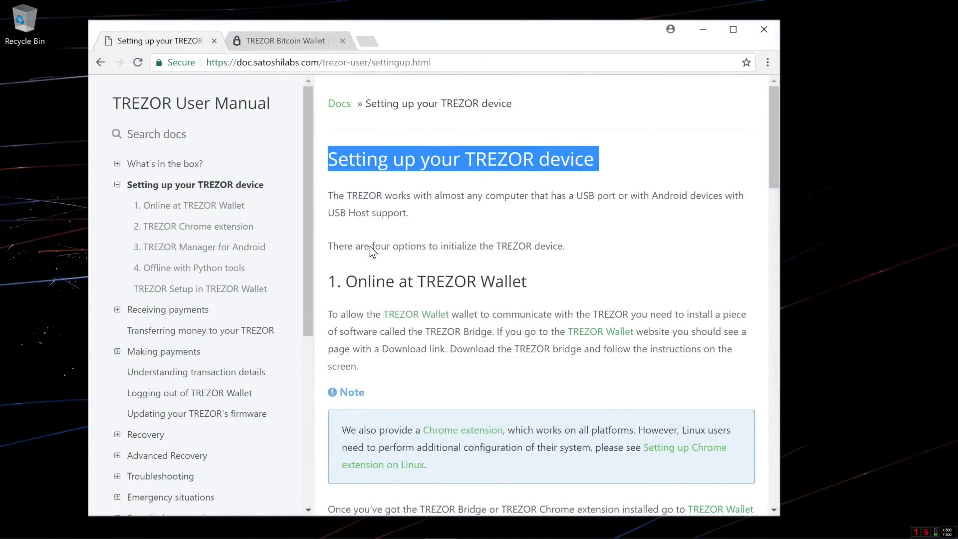
- Highlight 'four options' and each setup heading: Online, Chrome extension, Android Manager, Python tools
drag(371, 246, 427, 247)
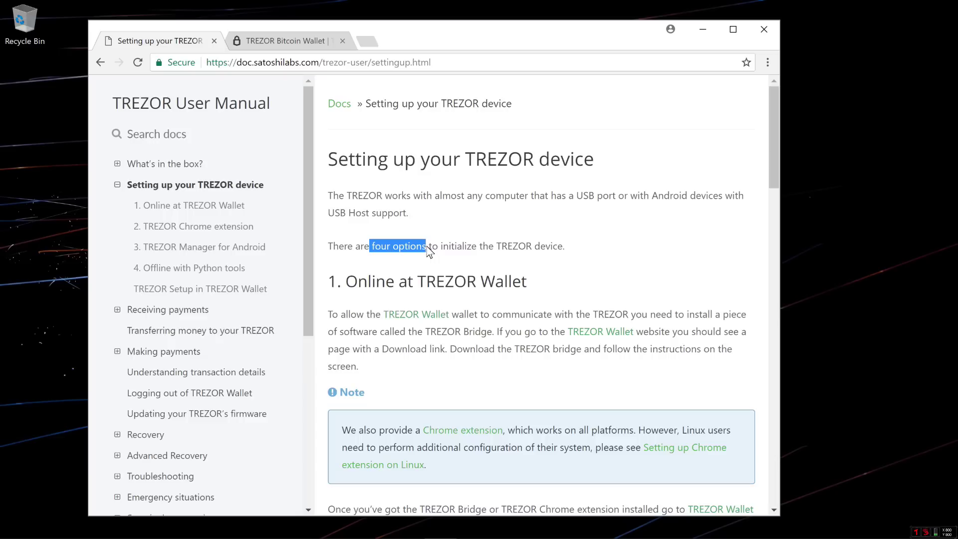
triple_click(416, 285)
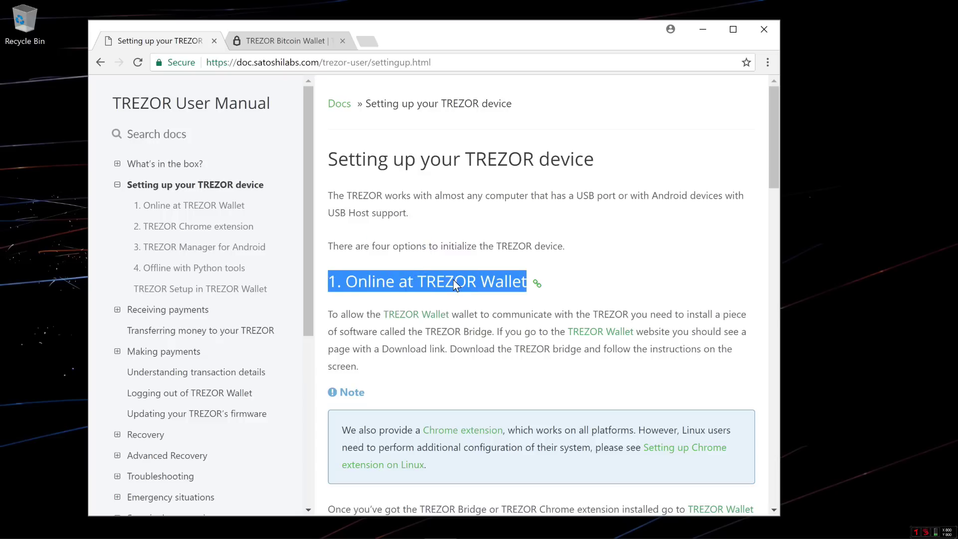
scroll(453, 283, down, 5)
triple_click(431, 297)
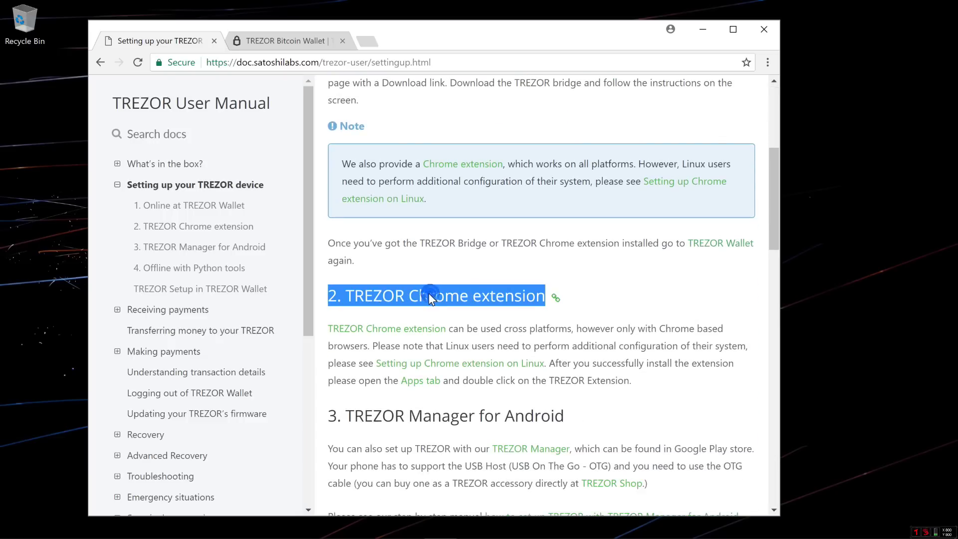
scroll(503, 301, down, 4)
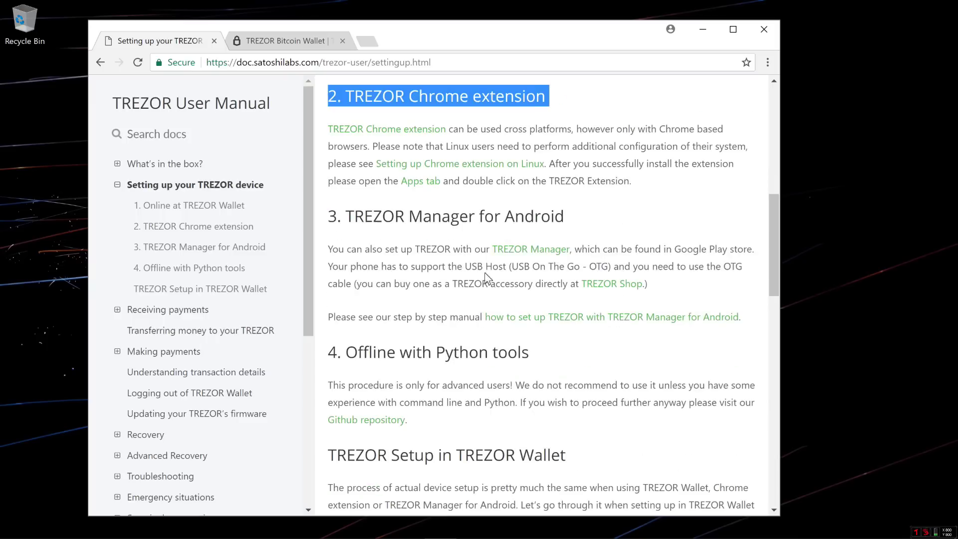
triple_click(427, 220)
scroll(454, 226, down, 3)
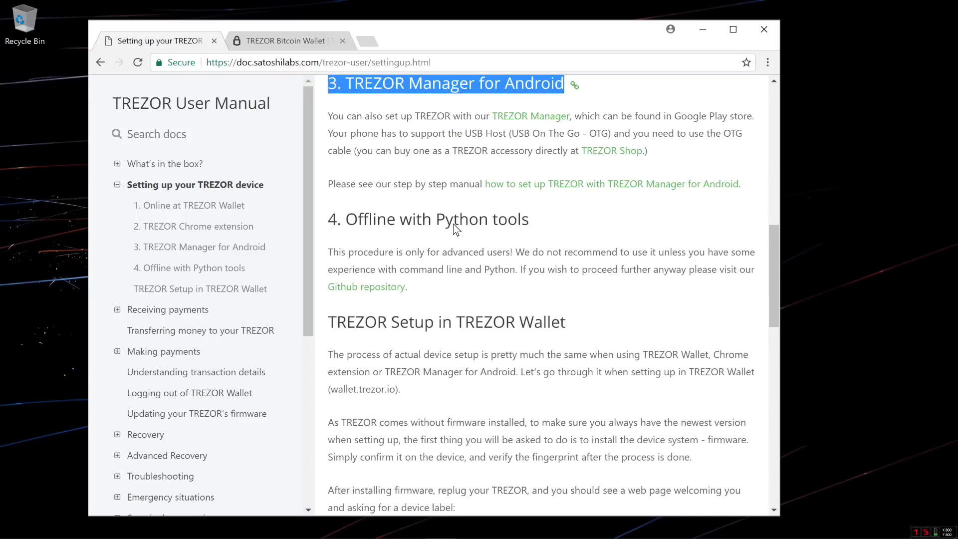
triple_click(456, 225)
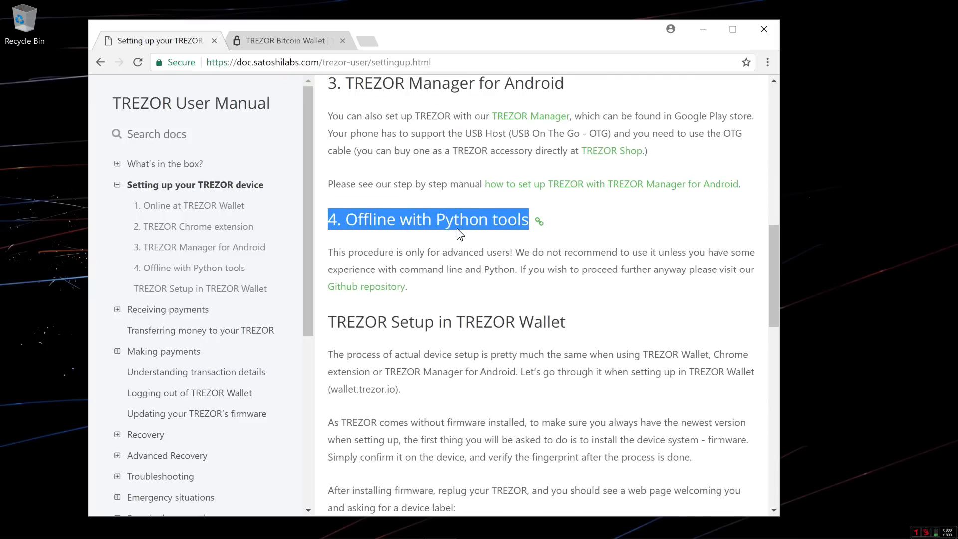
- Skim the rest of the manual page, then switch to the trezor.io/start Thank you! page
scroll(456, 229, down, 15)
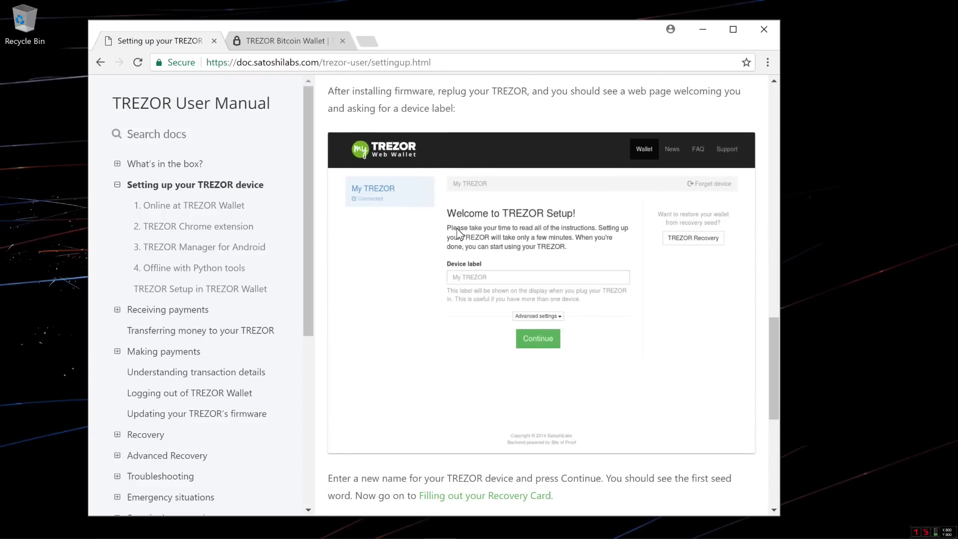
scroll(457, 229, down, 4)
scroll(456, 230, up, 20)
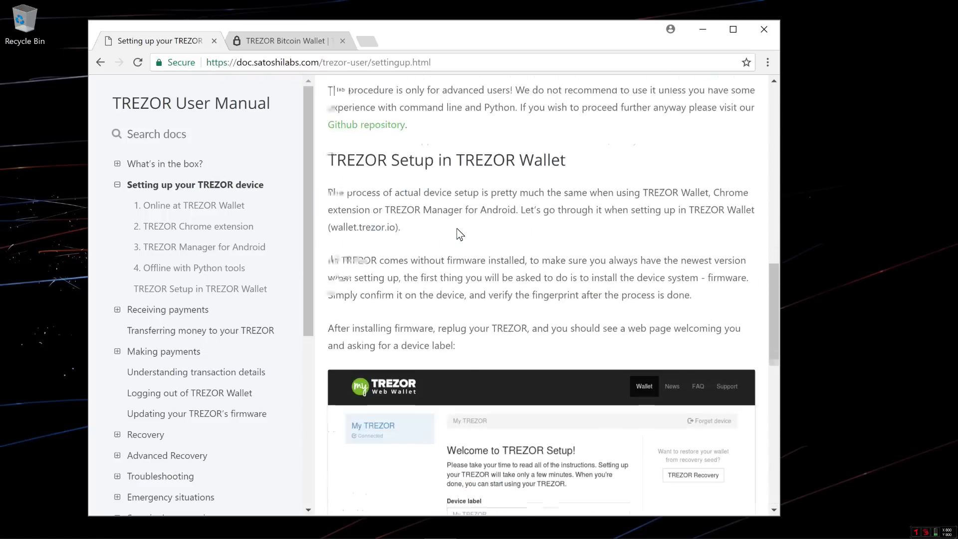
scroll(456, 229, up, 3)
click(285, 41)
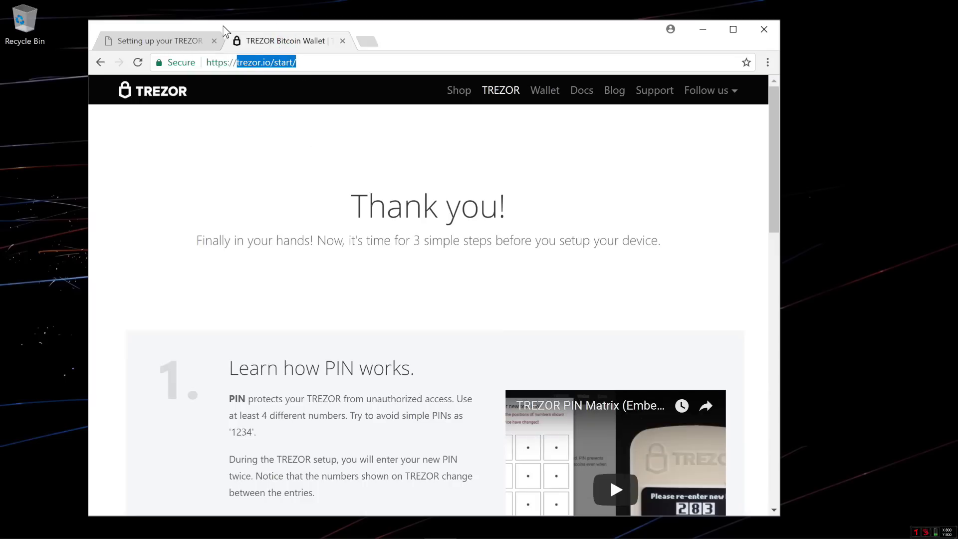
drag(408, 234, 492, 237)
scroll(449, 232, down, 3)
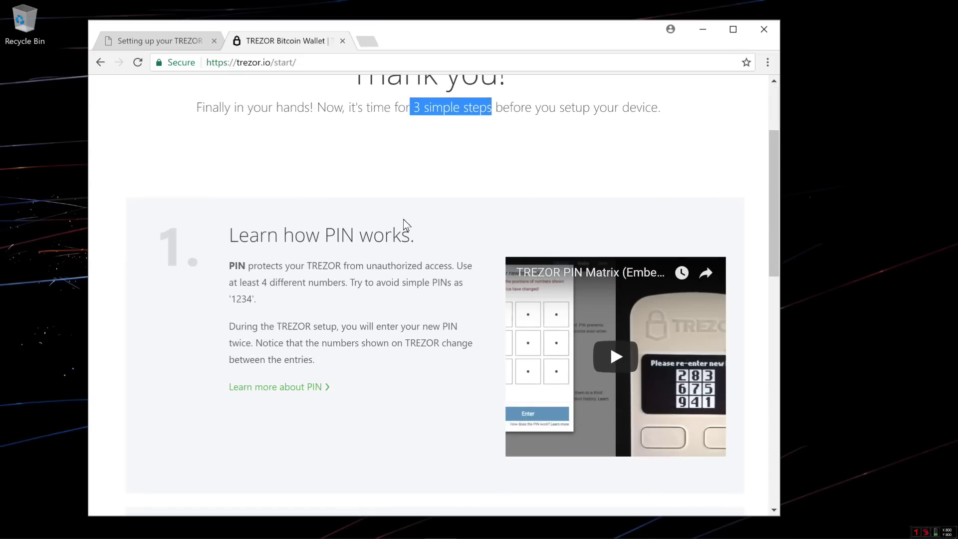
drag(228, 234, 415, 238)
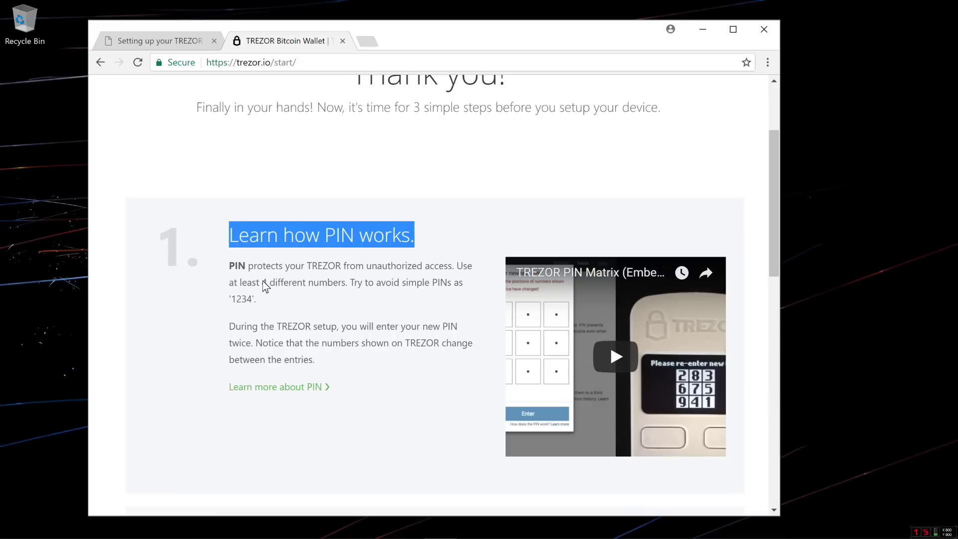
drag(232, 282, 349, 284)
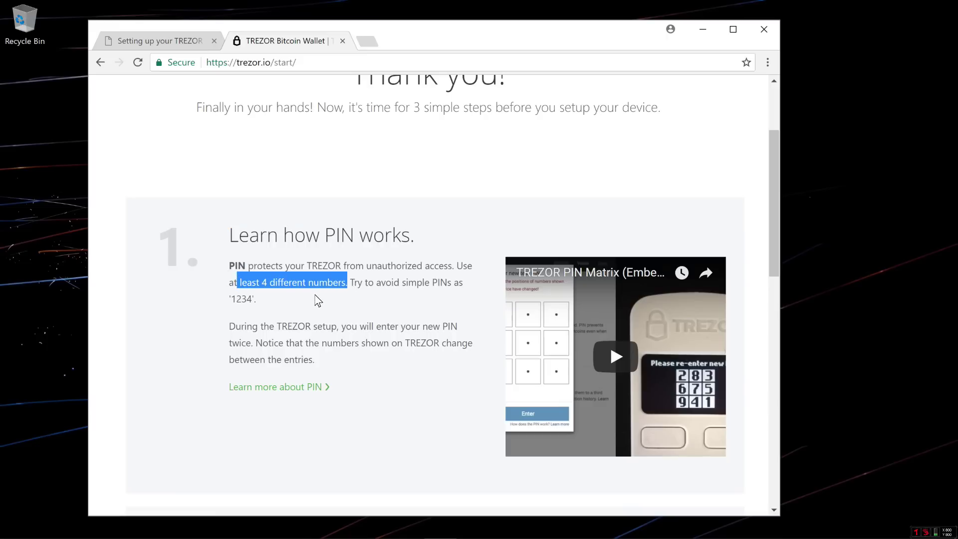
scroll(316, 295, down, 1)
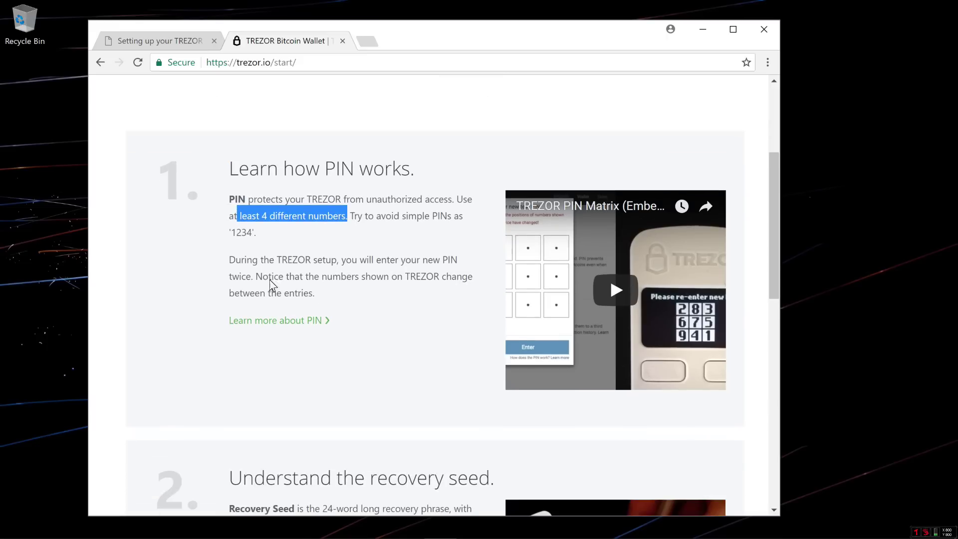
drag(229, 260, 253, 280)
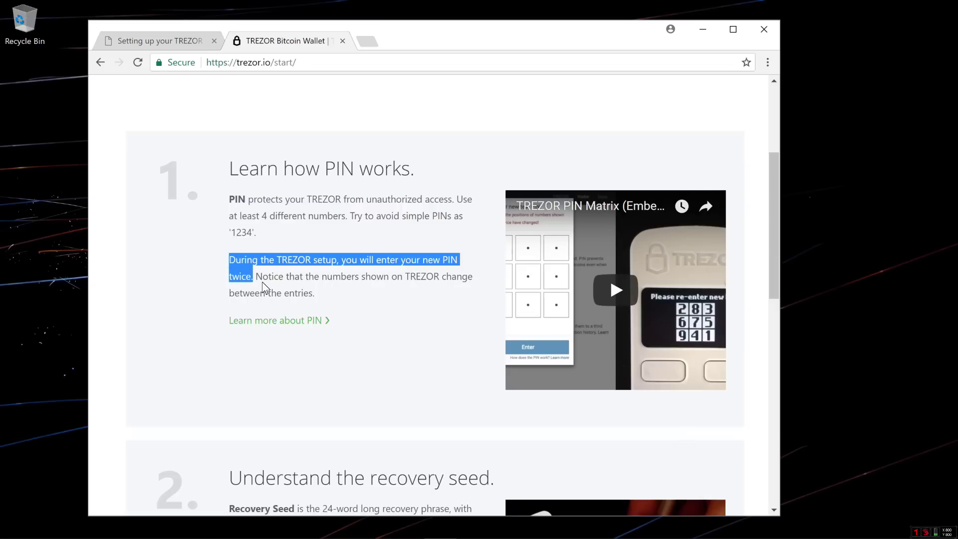
click(262, 283)
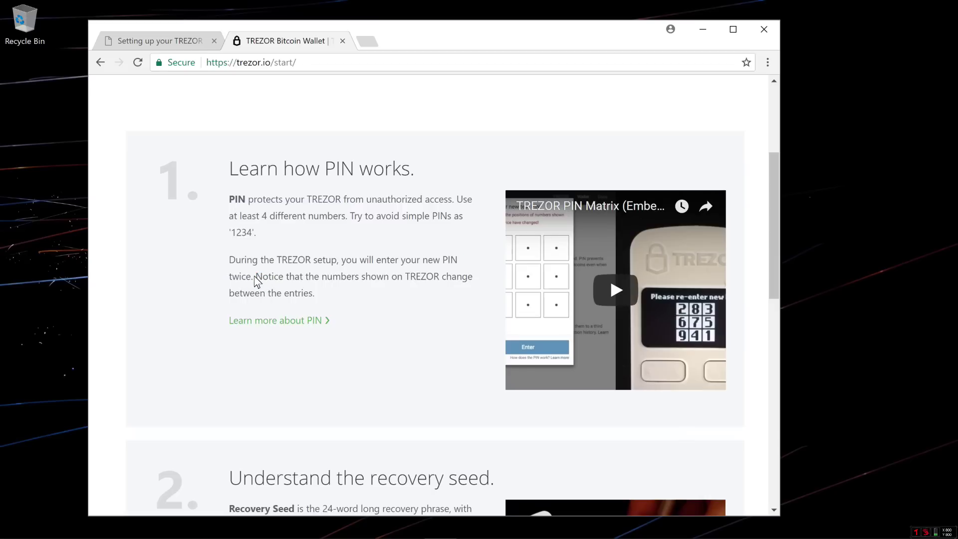
drag(283, 284, 316, 293)
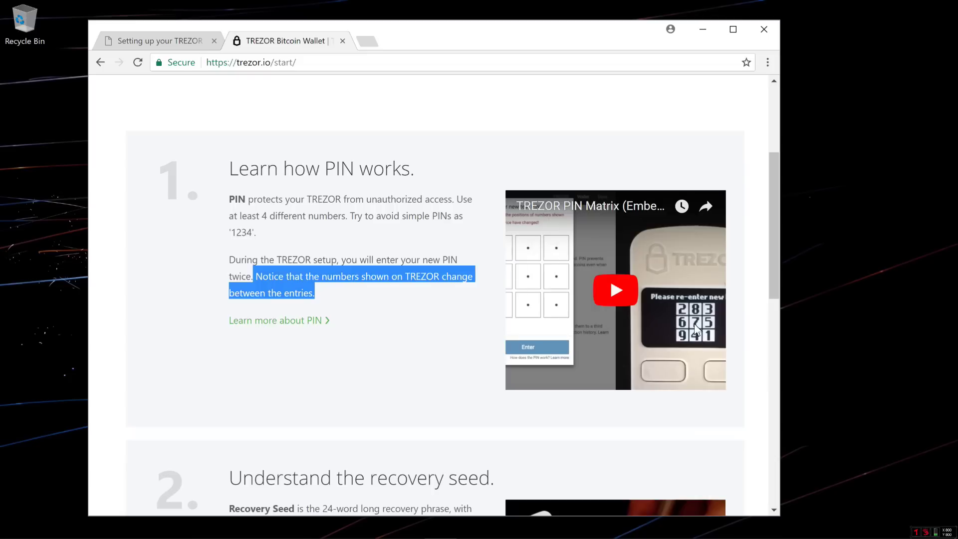
click(426, 321)
scroll(423, 319, down, 6)
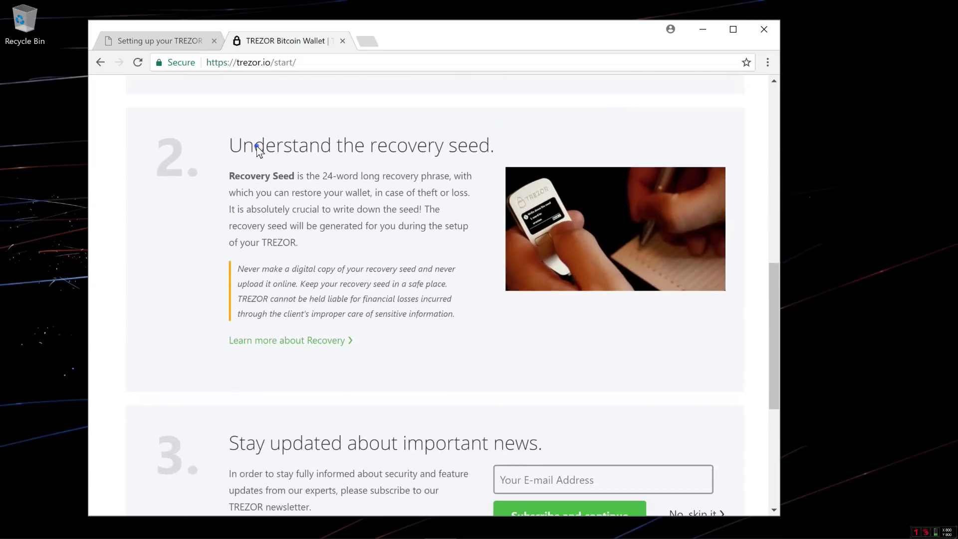
- Highlight the recovery seed heading and key points: 24-word seed, restoring the wallet, writing it down
triple_click(256, 145)
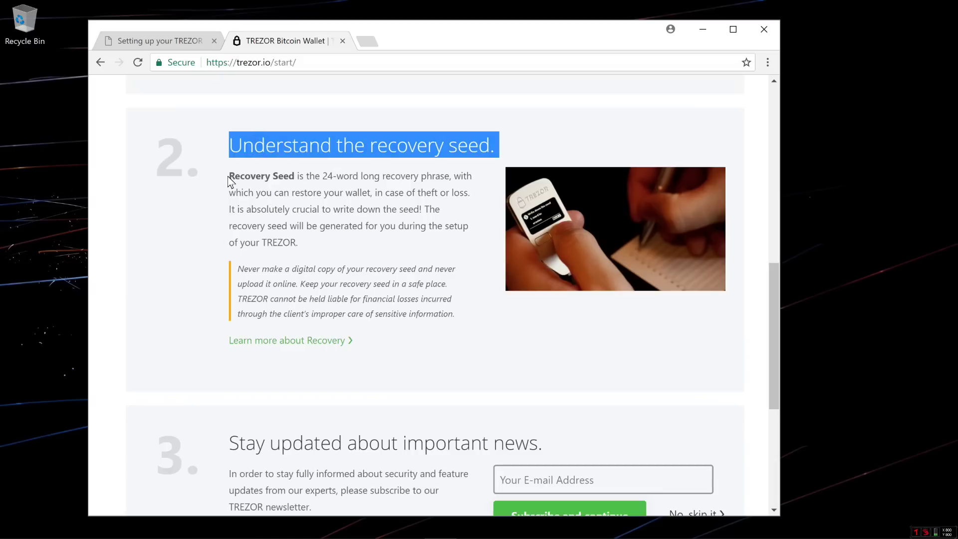
triple_click(268, 178)
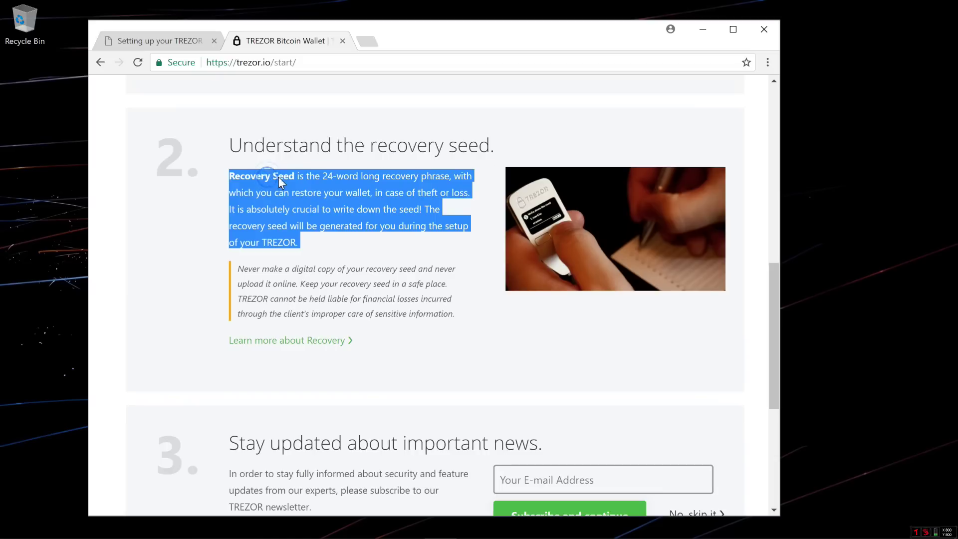
click(309, 178)
drag(384, 175, 323, 184)
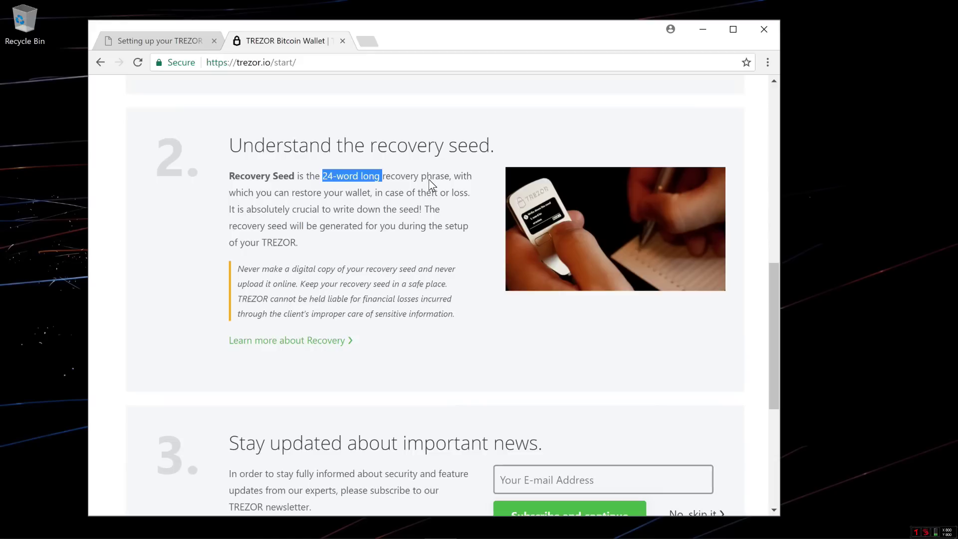
drag(292, 192, 436, 194)
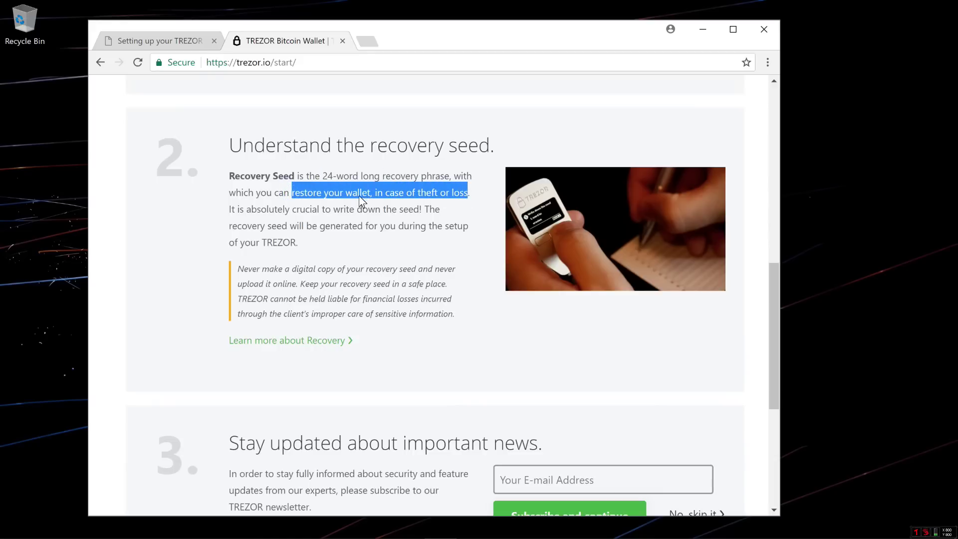
drag(246, 209, 393, 209)
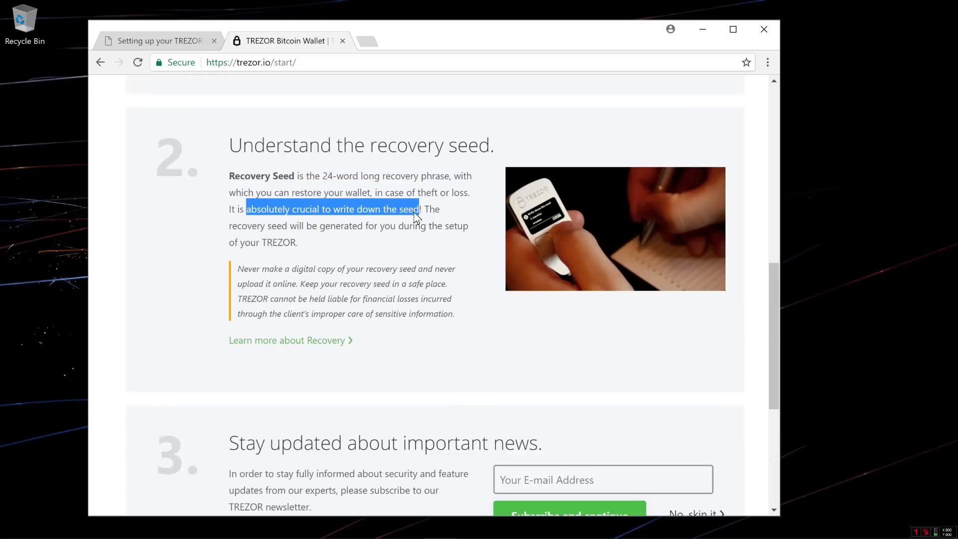
- Highlight the never-upload-online and keep-it-safe warnings, then scroll to step 3
click(274, 264)
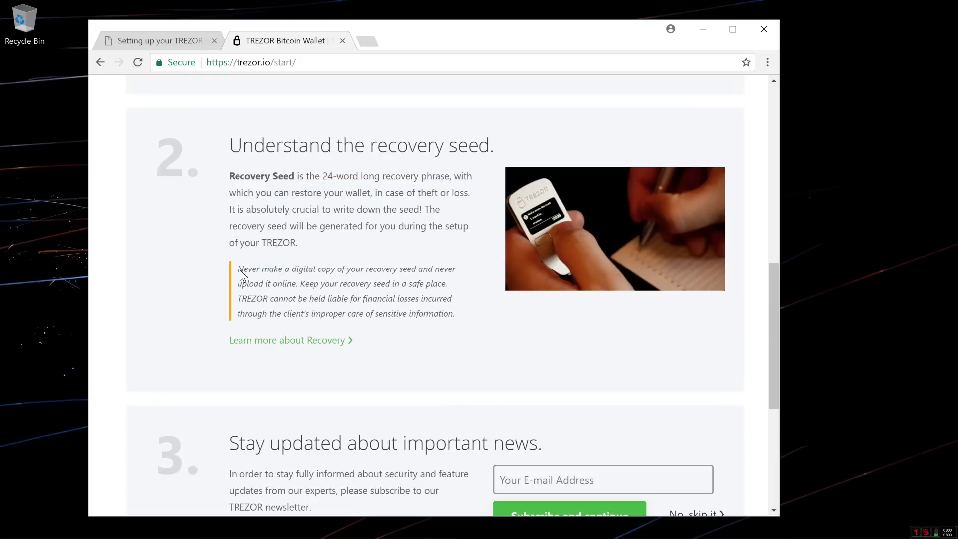
drag(238, 270, 293, 286)
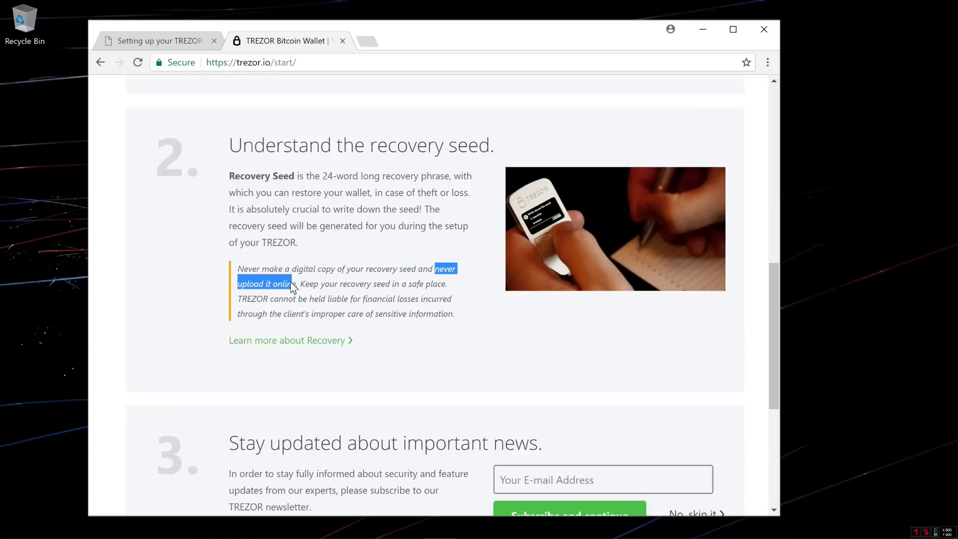
click(304, 284)
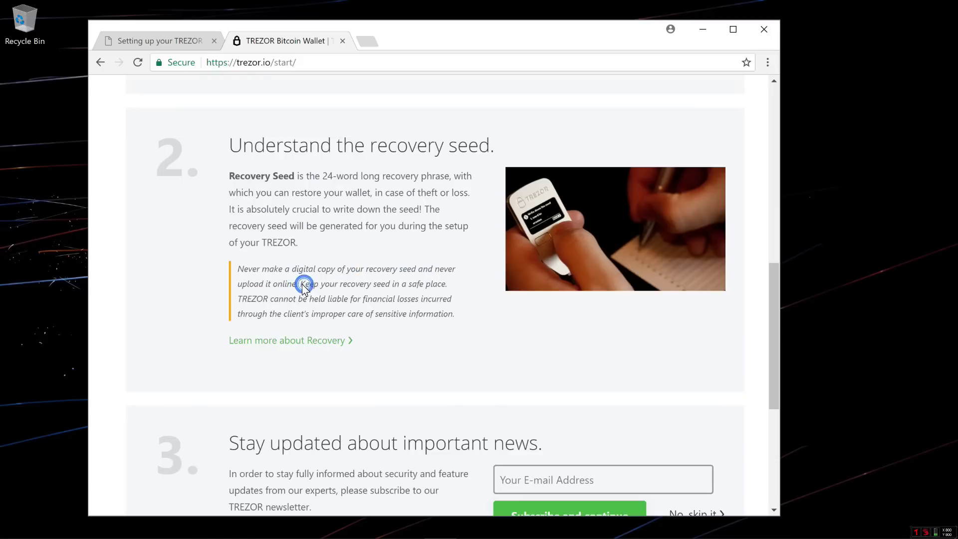
drag(300, 283, 441, 285)
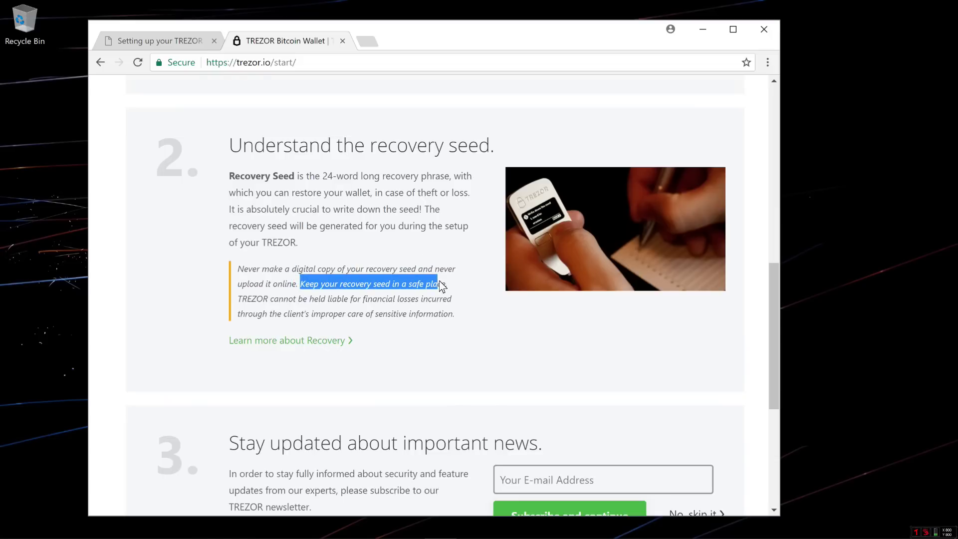
click(392, 294)
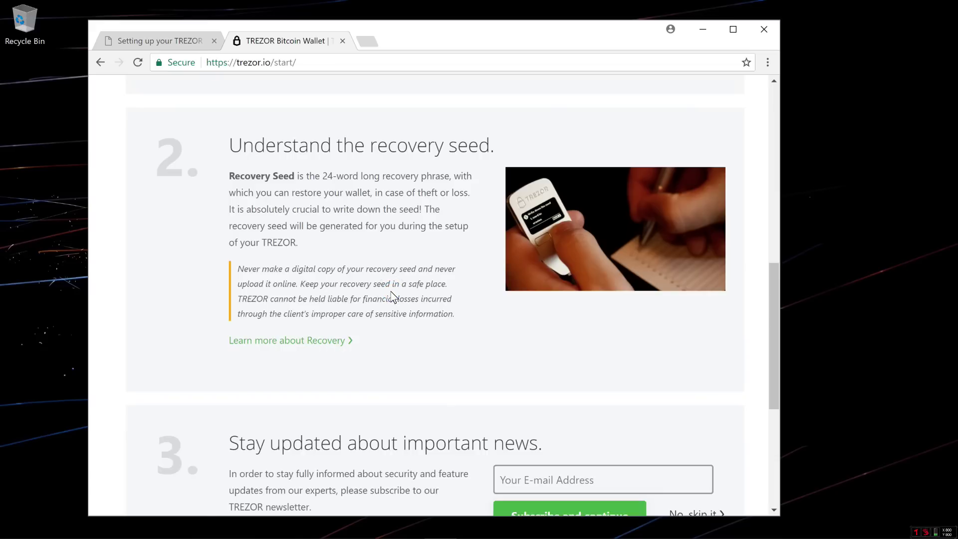
scroll(393, 294, down, 5)
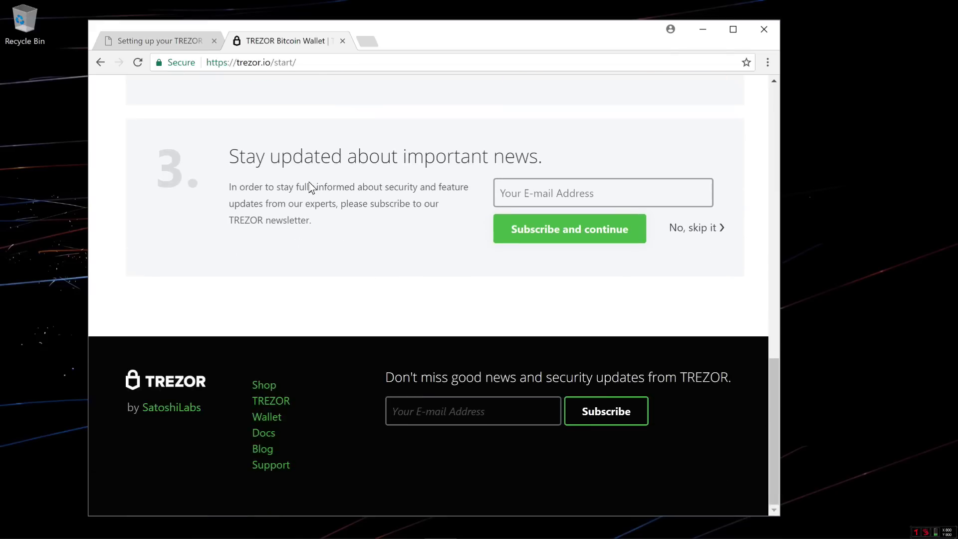
- Enter an e-mail address in the newsletter field, then skip the subscription and proceed to TREZOR Wallet
click(538, 195)
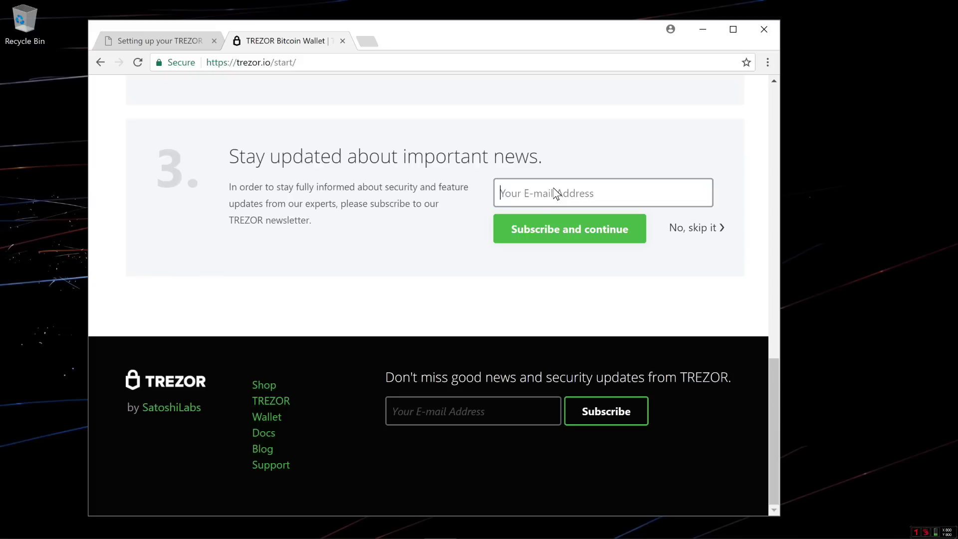
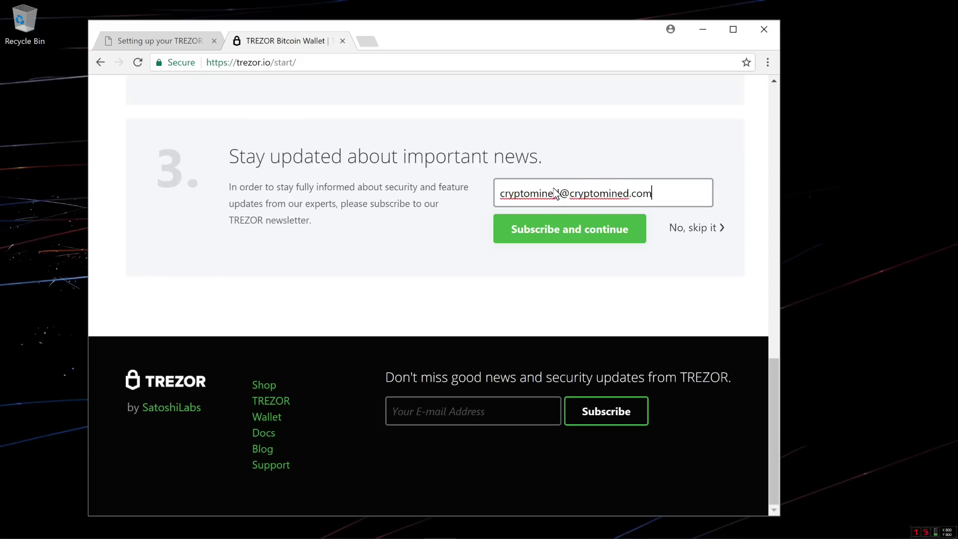
click(564, 227)
click(701, 225)
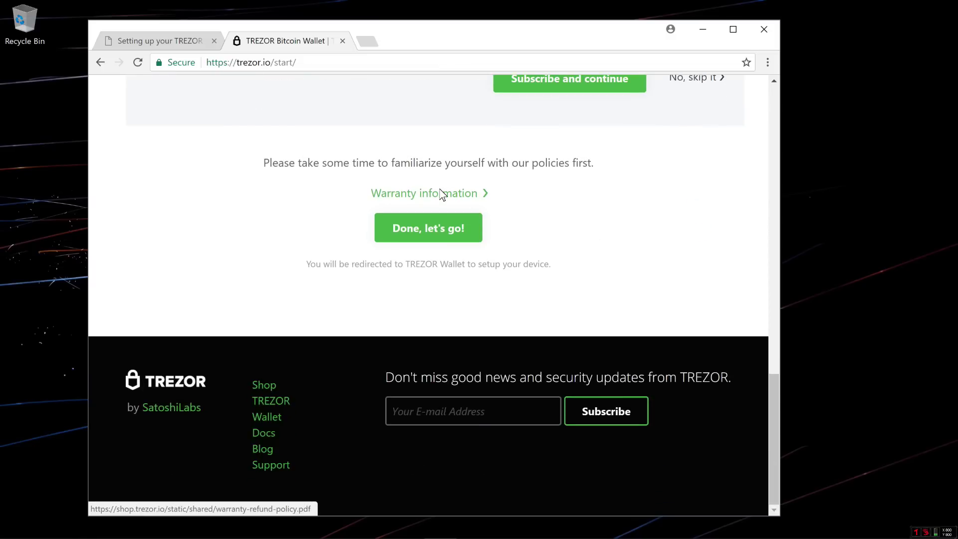
click(435, 233)
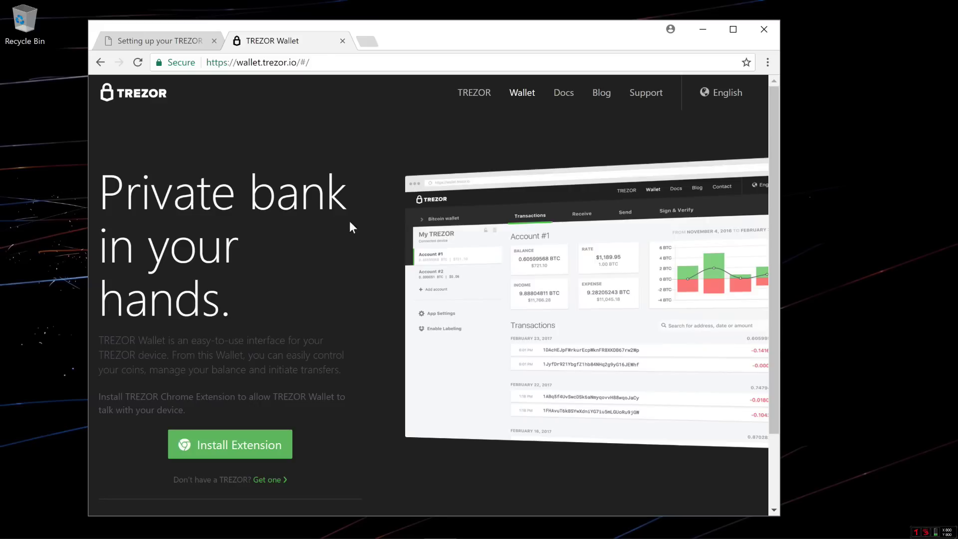
- Highlight the Chrome extension and Bridge install paragraphs, leaving the Bridge download set to Windows
scroll(230, 233, down, 2)
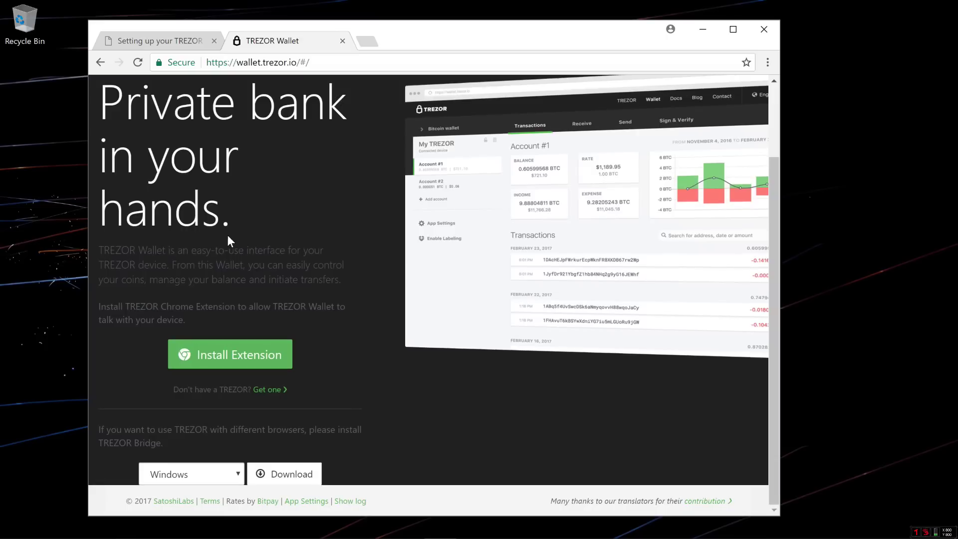
drag(98, 305, 307, 314)
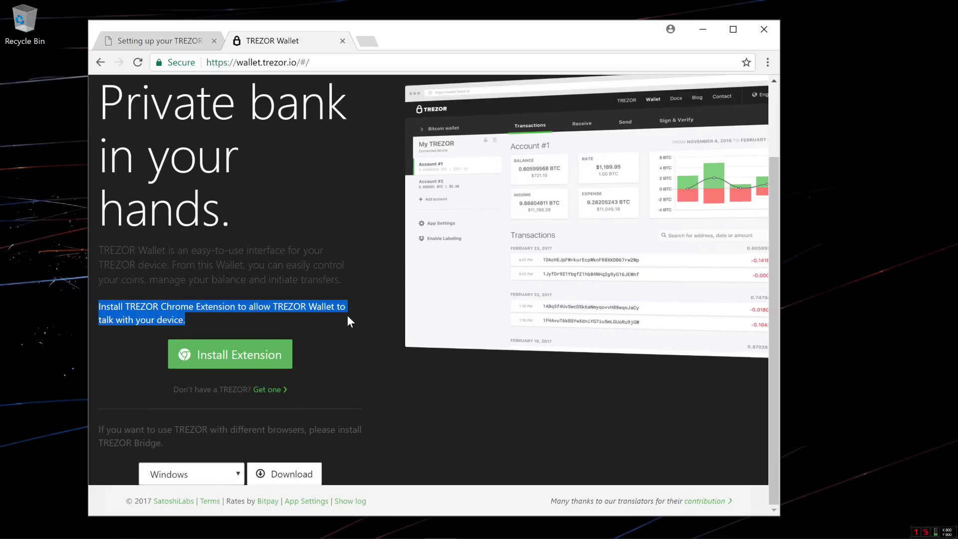
click(102, 430)
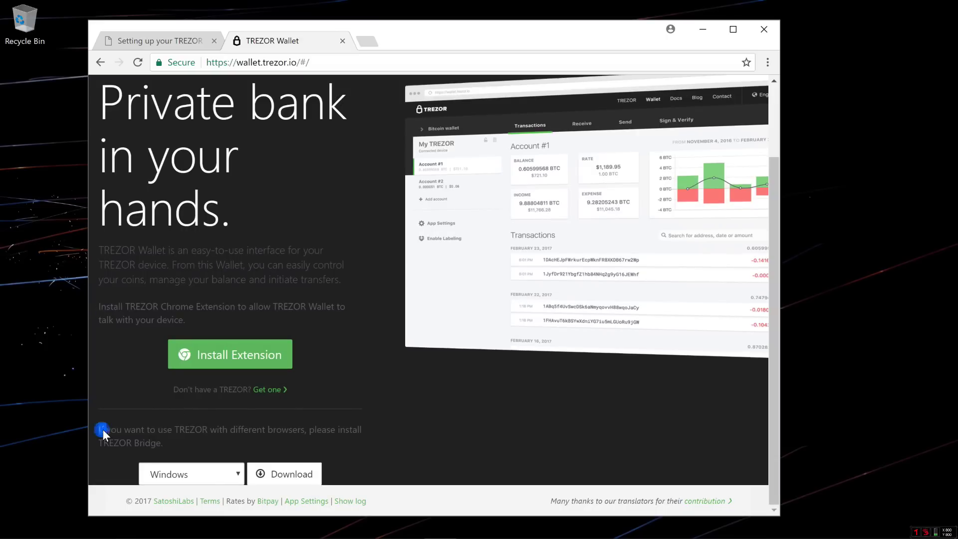
drag(99, 428, 214, 430)
drag(279, 436, 351, 444)
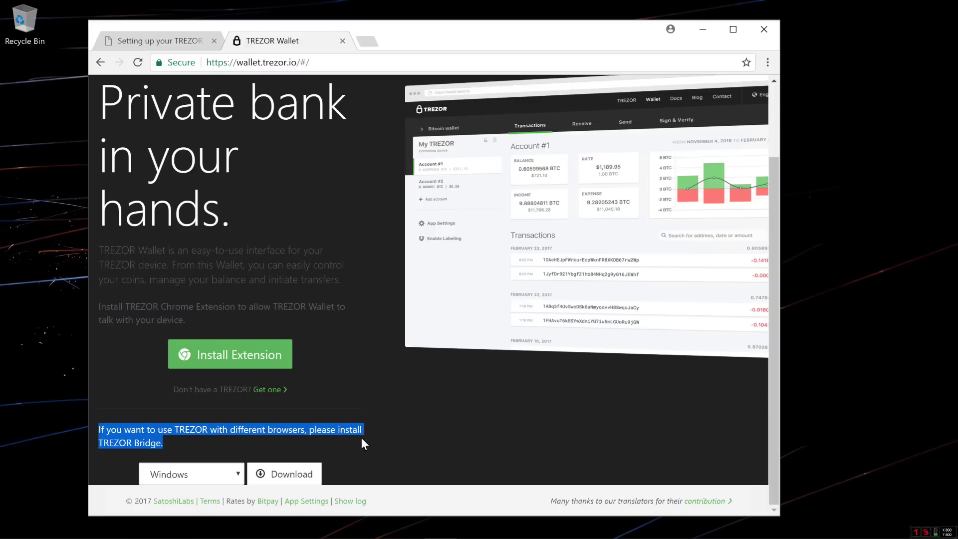
click(235, 474)
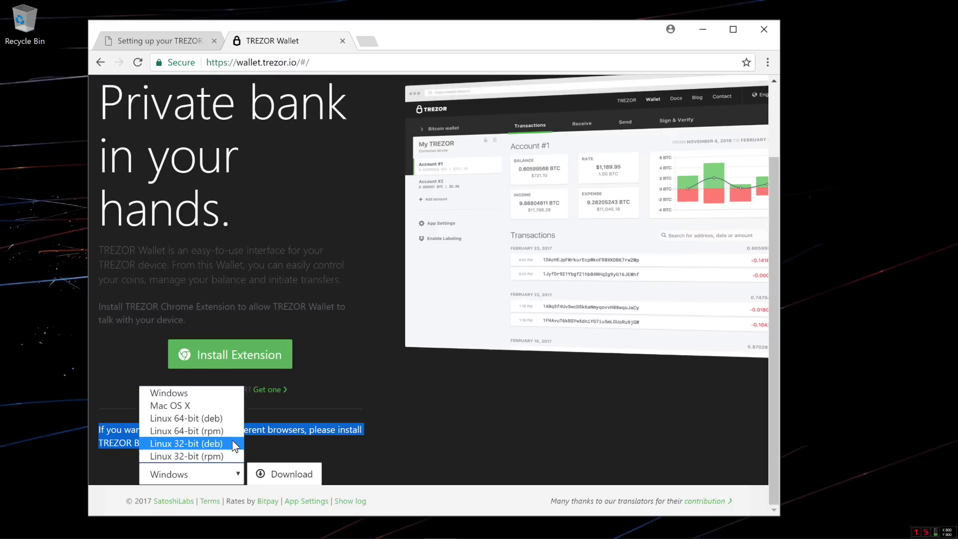
click(371, 466)
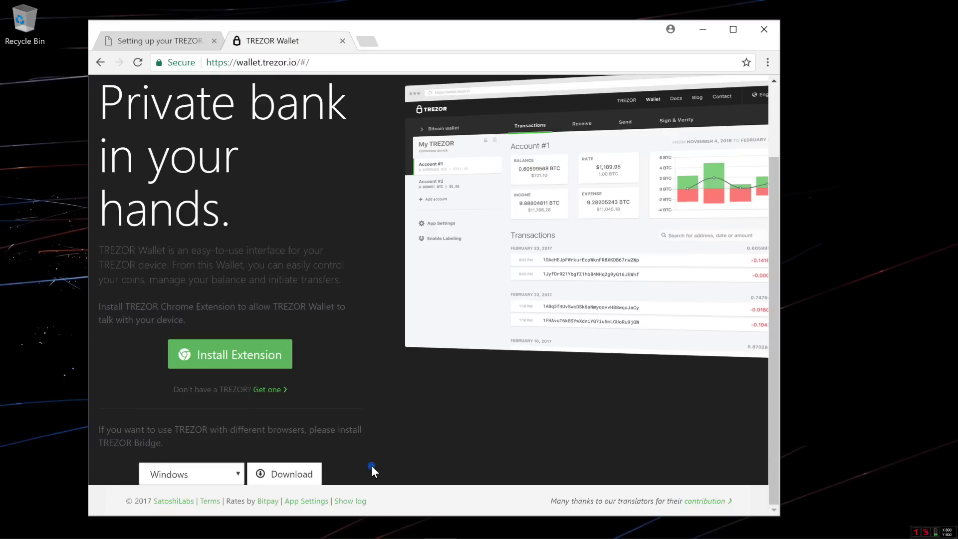
- Install the TREZOR Chrome Extension via Add app and dismiss the extension-added notice
click(235, 358)
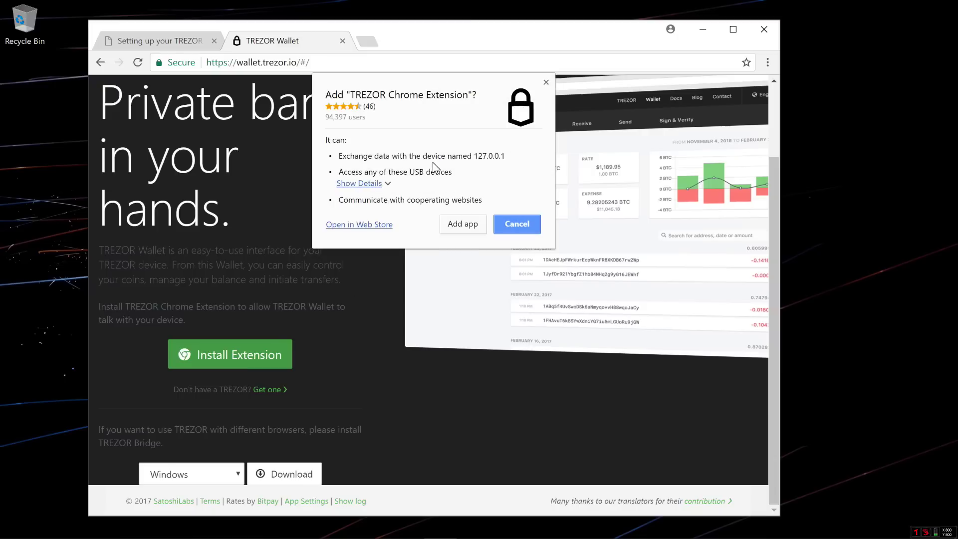
click(457, 227)
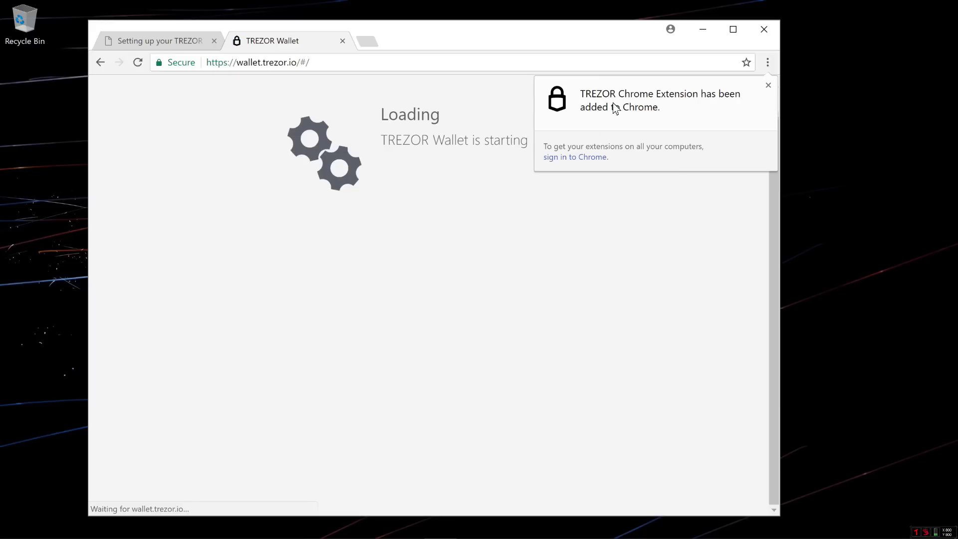
click(767, 87)
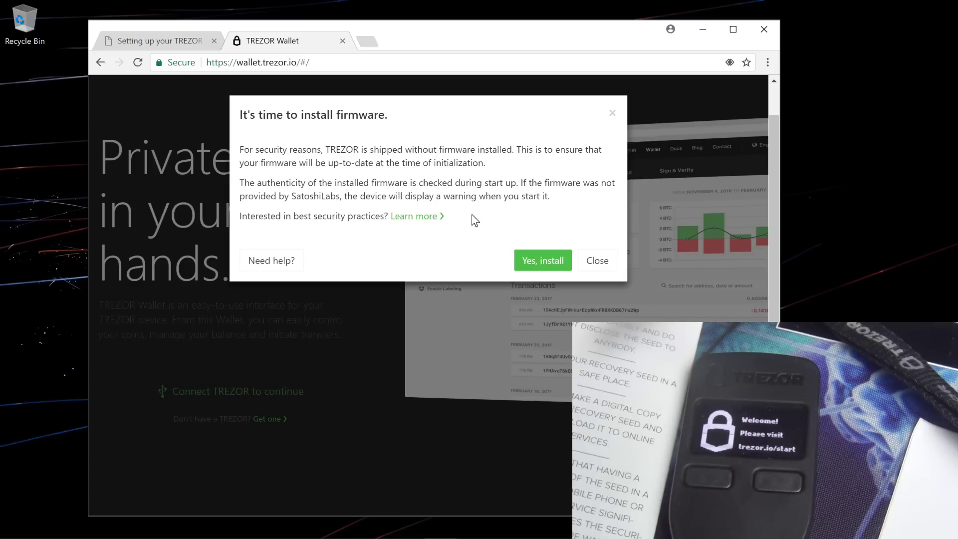
- Agree to install firmware on the connected TREZOR
click(528, 258)
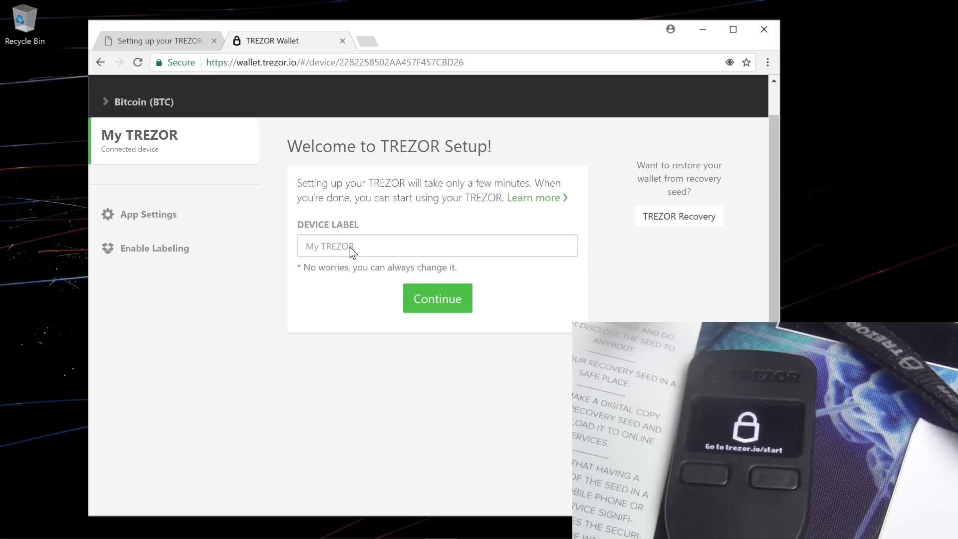
- Label the device 'Trezor Wallet' and continue
click(319, 248)
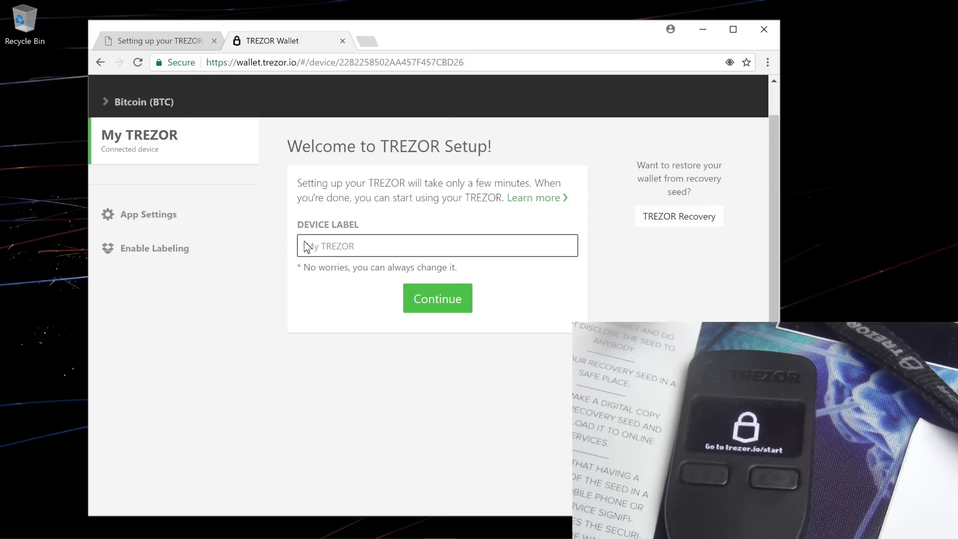
text(Trezor Wallet)
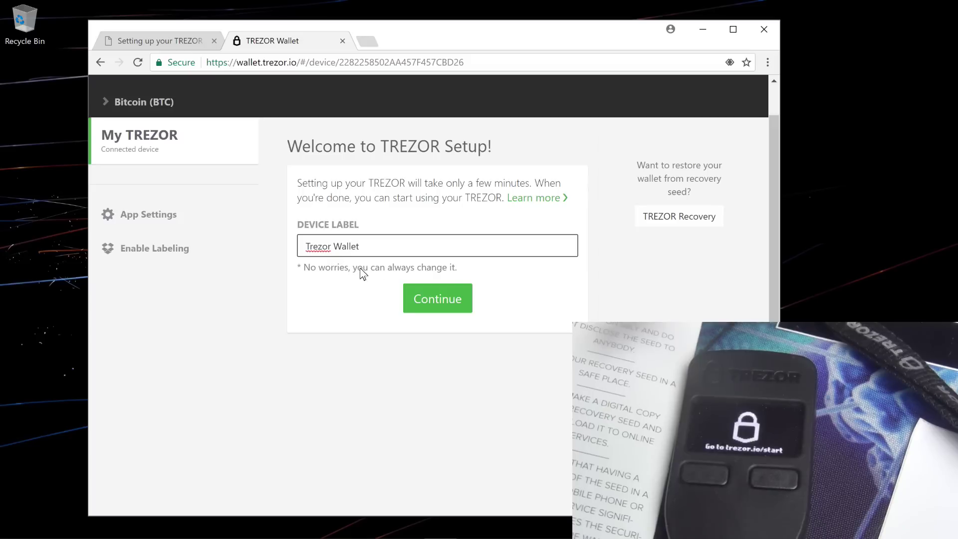
click(436, 298)
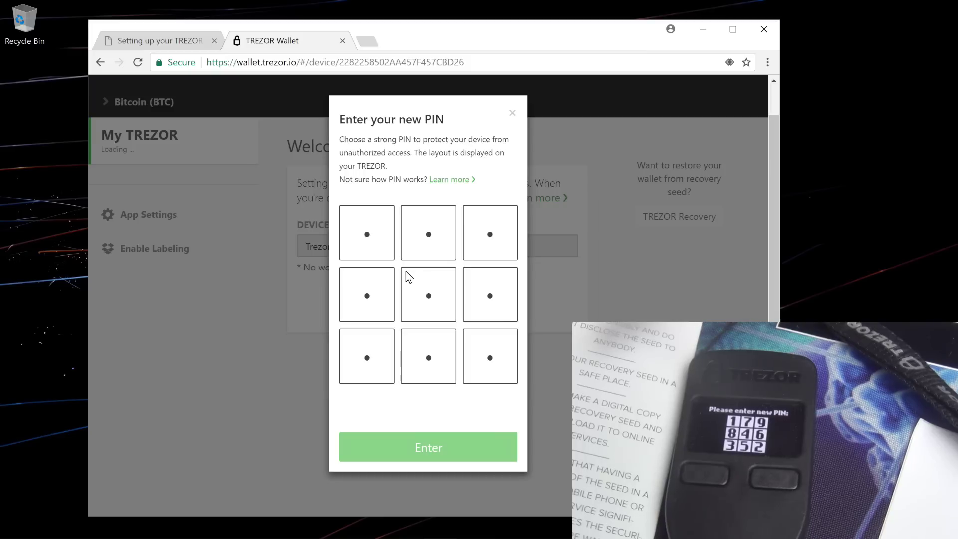
- Enter four PIN digits on the matrix, then erase them all to start over
click(425, 294)
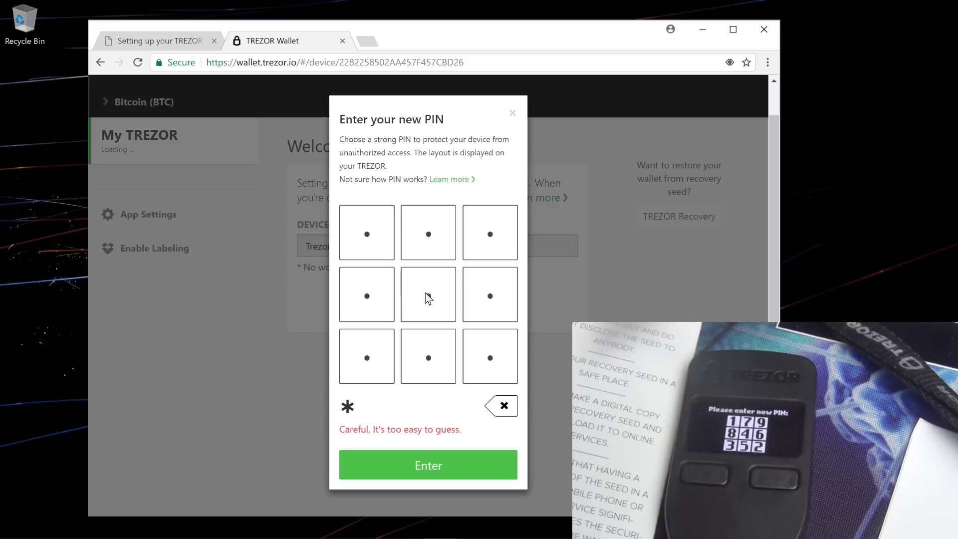
click(371, 230)
click(371, 230)
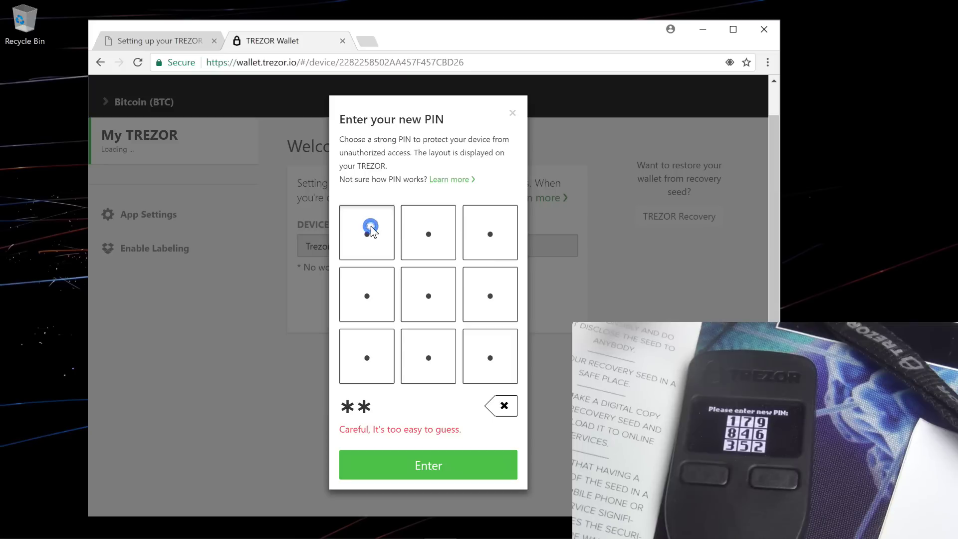
click(432, 295)
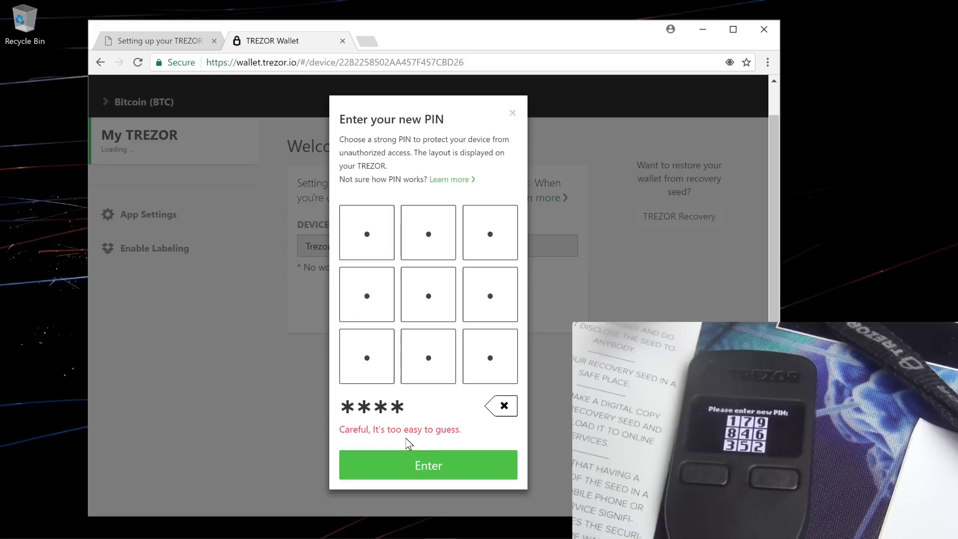
click(503, 408)
click(503, 410)
click(503, 410)
click(503, 410)
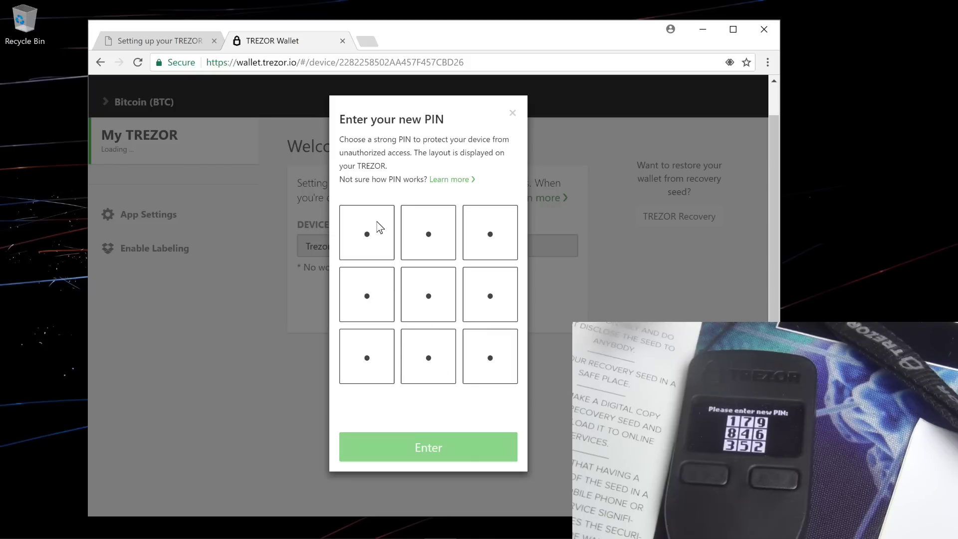
- Enter a new four-digit PIN matching the device layout and submit it
click(372, 300)
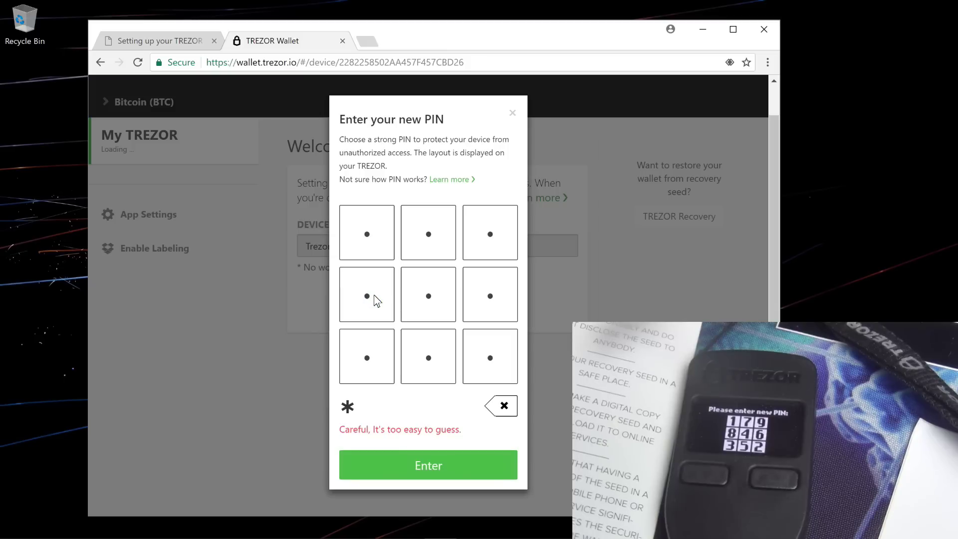
click(491, 305)
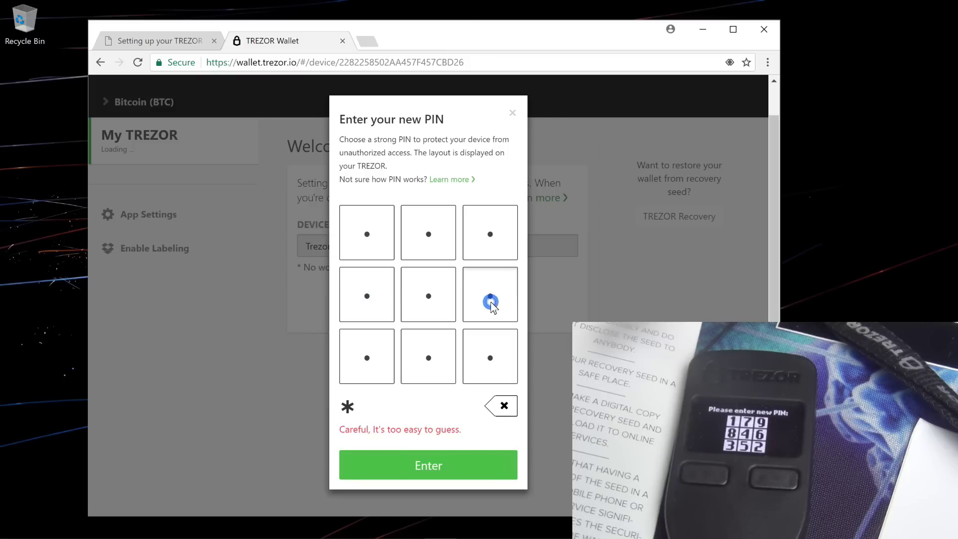
click(435, 294)
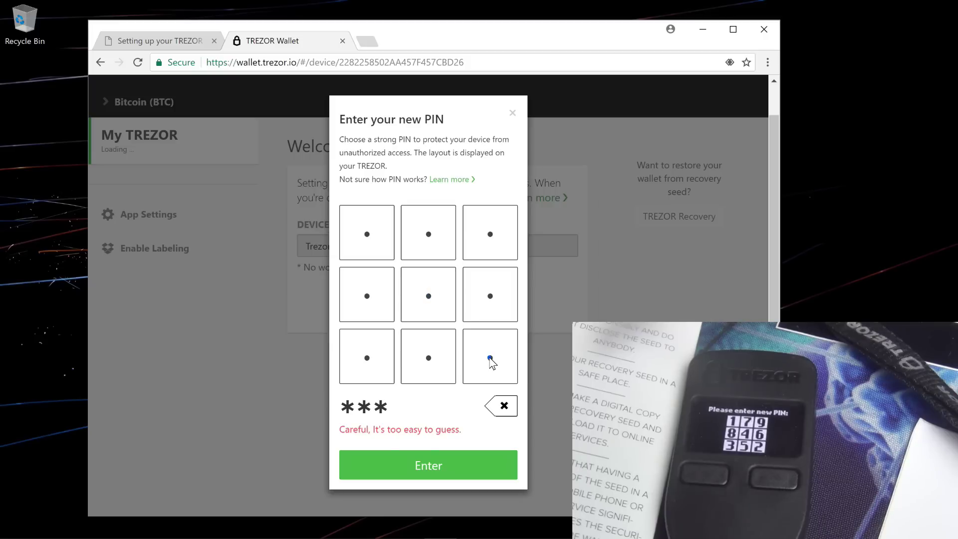
click(490, 359)
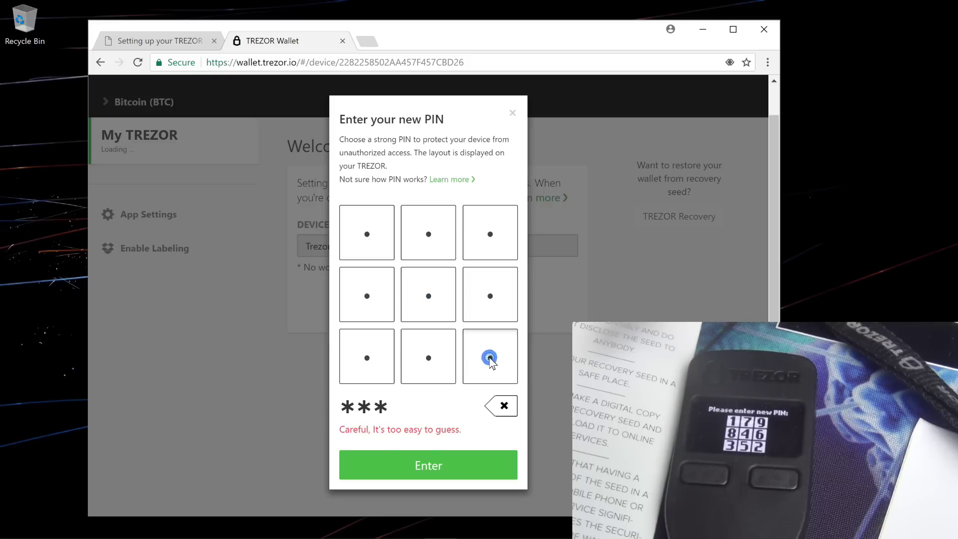
click(437, 457)
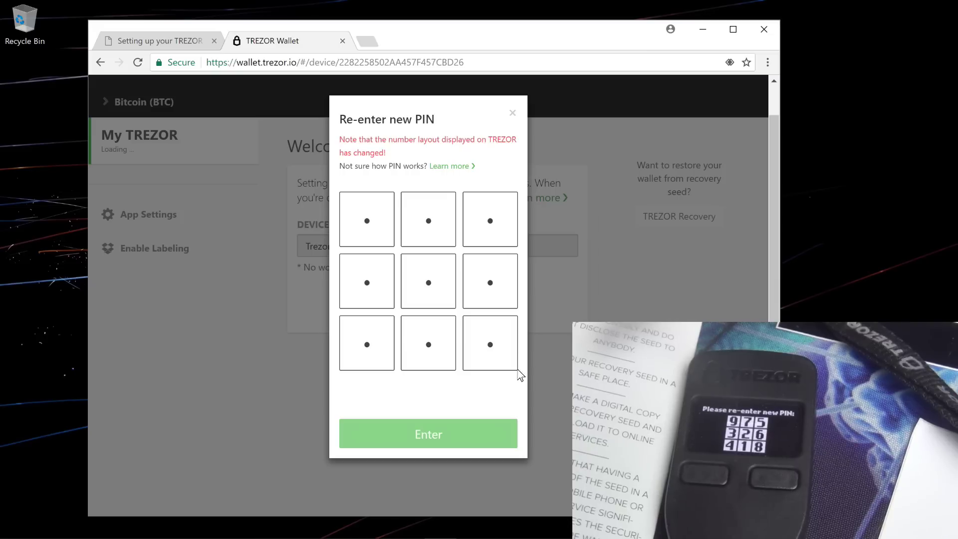
- Re-enter the same four-digit PIN on the reshuffled grid and confirm it
click(479, 346)
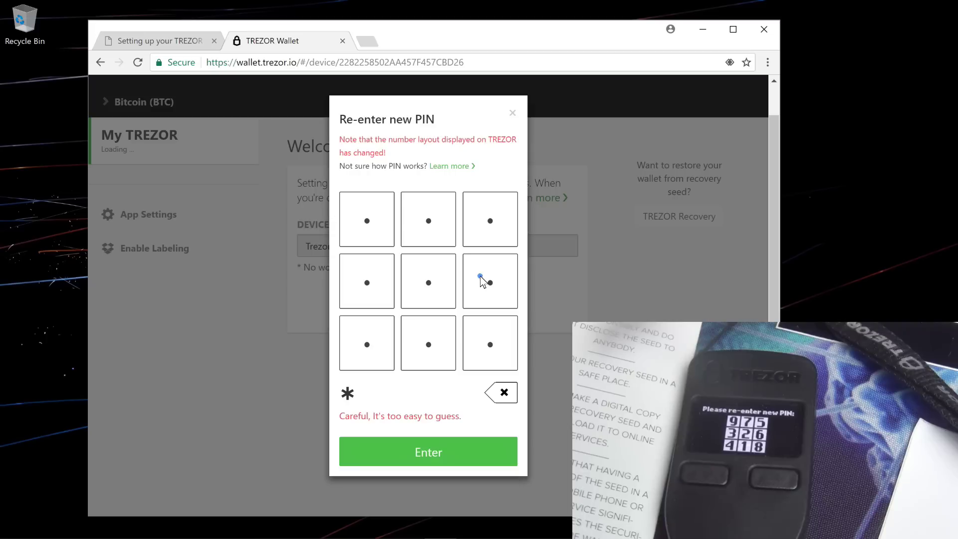
click(481, 282)
click(368, 342)
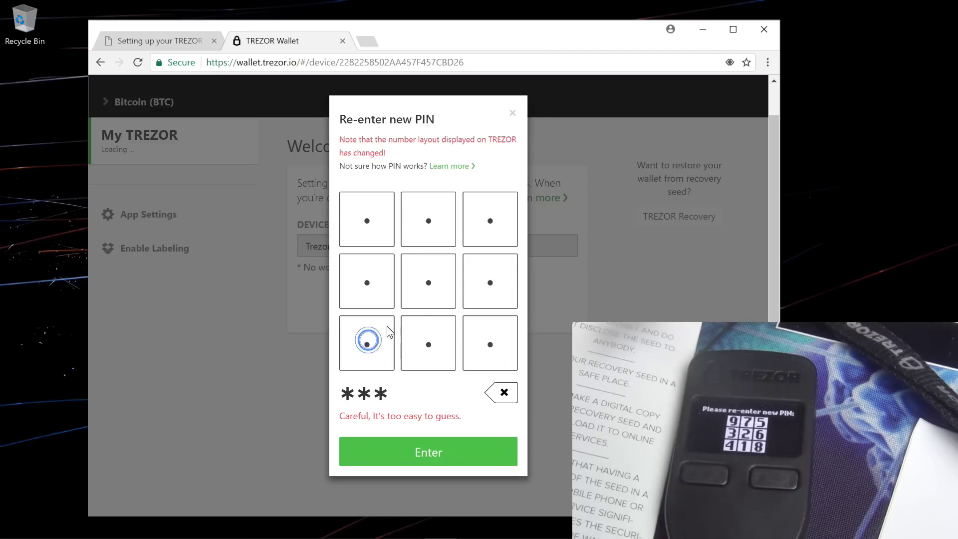
click(432, 288)
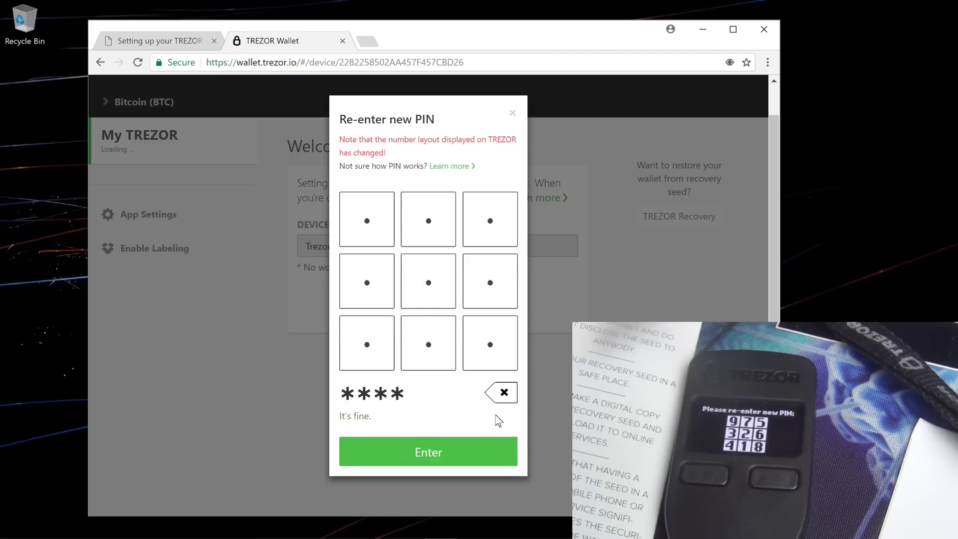
click(454, 453)
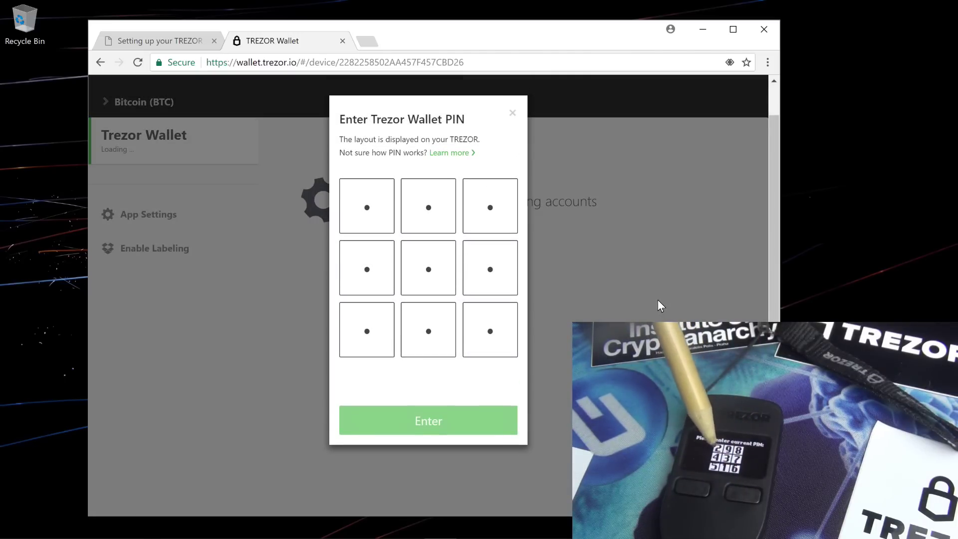
- Enter the device PIN on the matrix grid and submit it to unlock the wallet
click(474, 216)
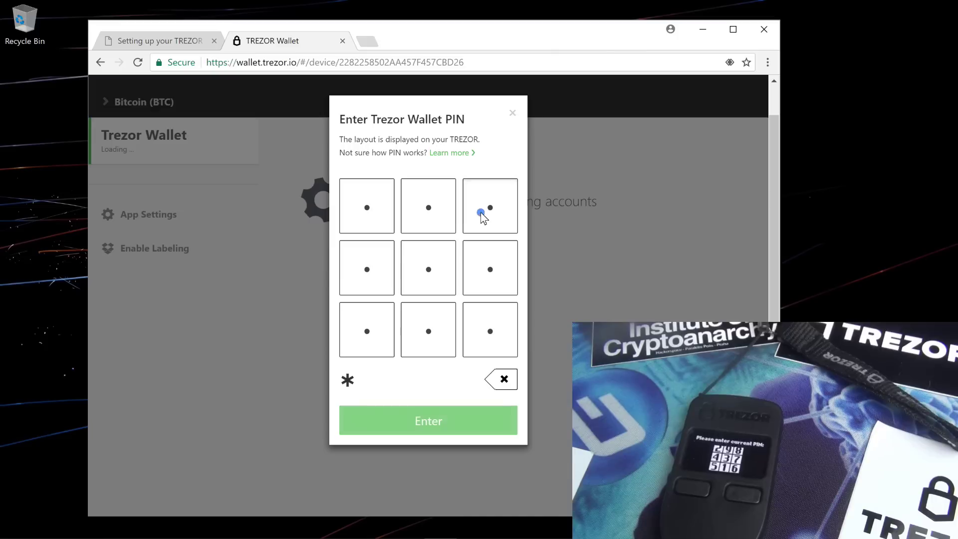
click(375, 266)
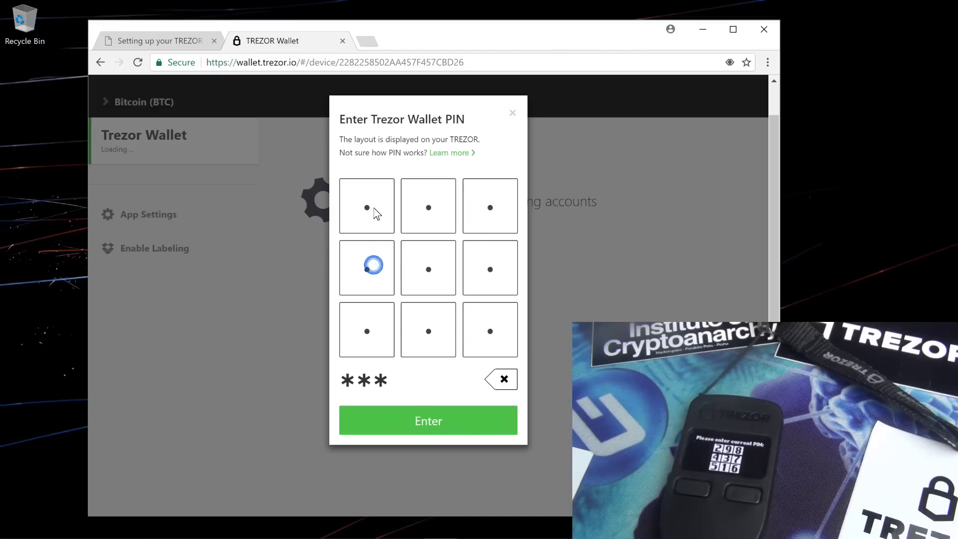
click(374, 209)
click(434, 430)
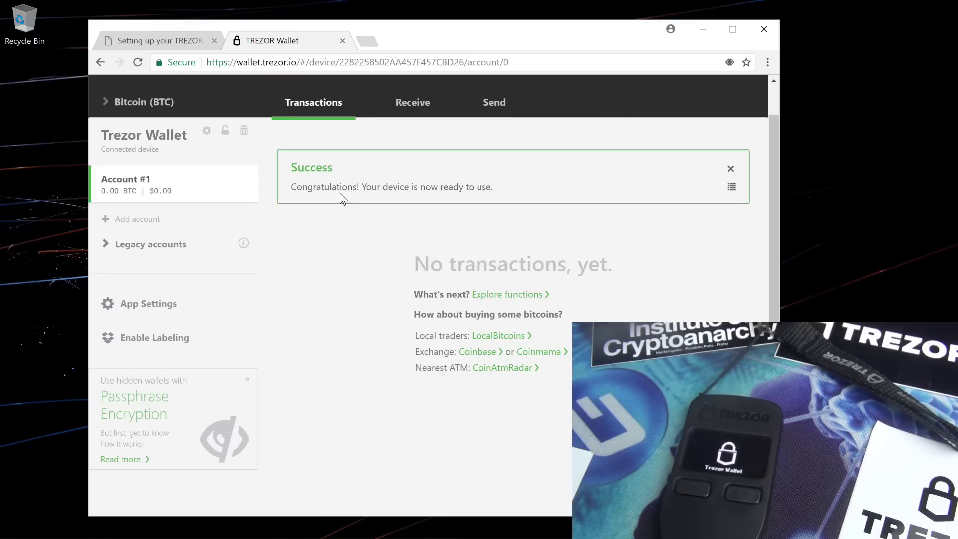
- Close the Success notice on Account #1's empty transactions page showing 0.00 BTC
drag(319, 181, 495, 193)
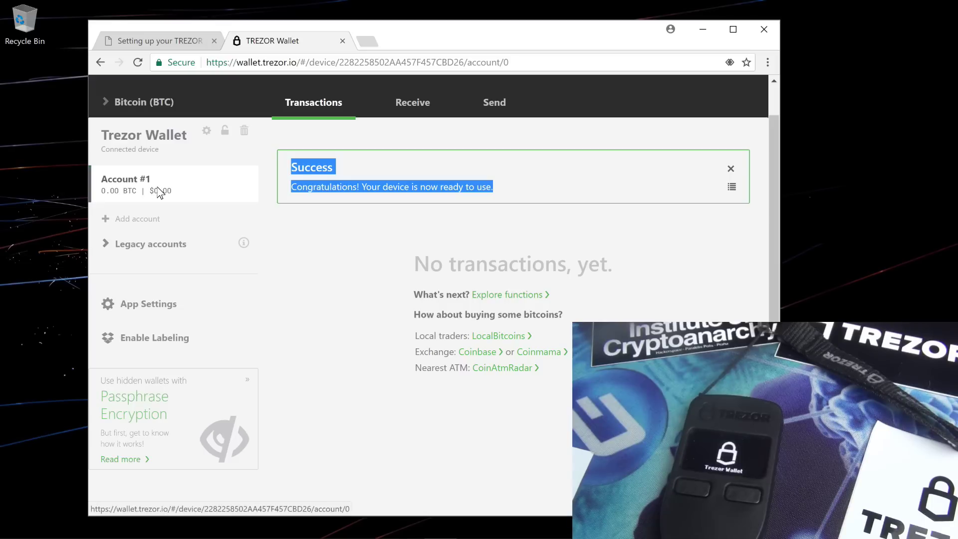
click(730, 169)
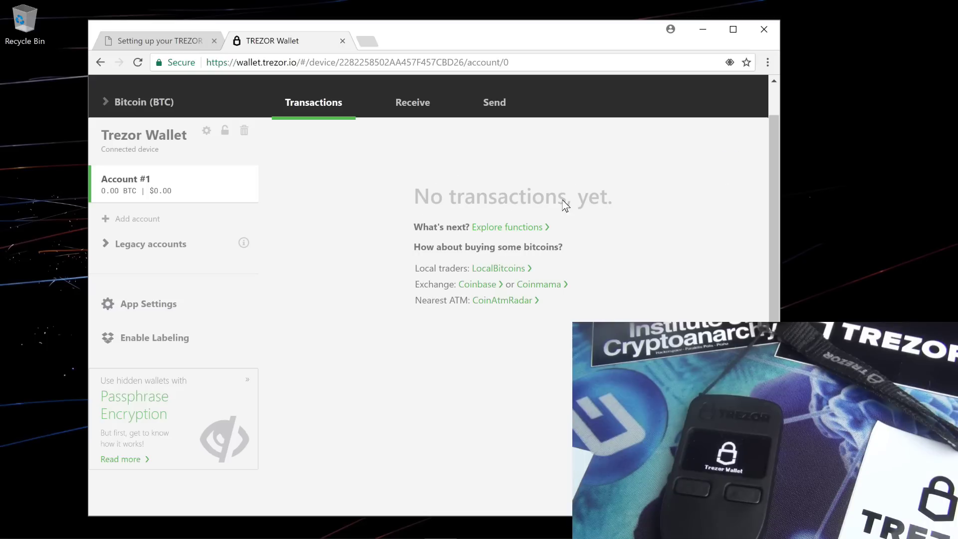
scroll(516, 219, up, 1)
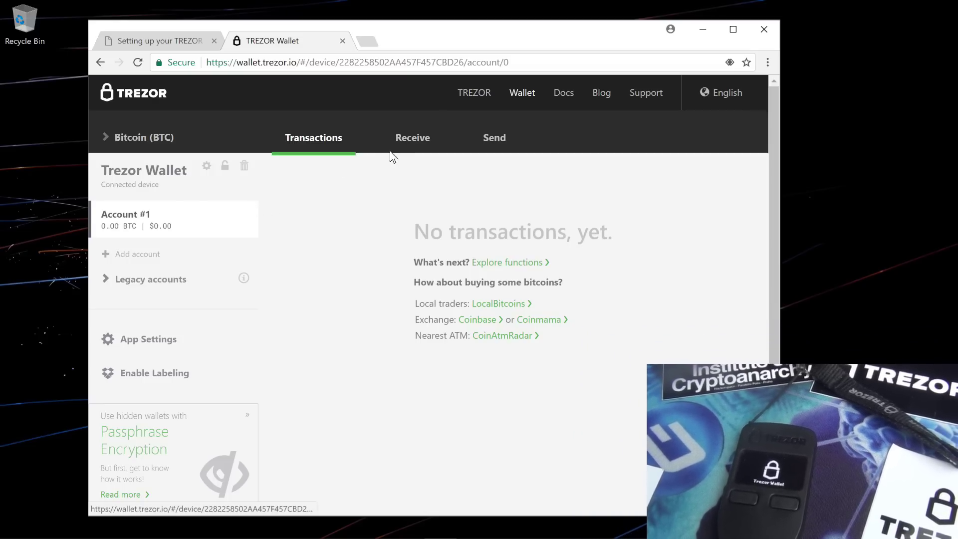
- Reveal Bitcoin receive addresses /1 and /2 for Account #1, then view the Send form
click(412, 138)
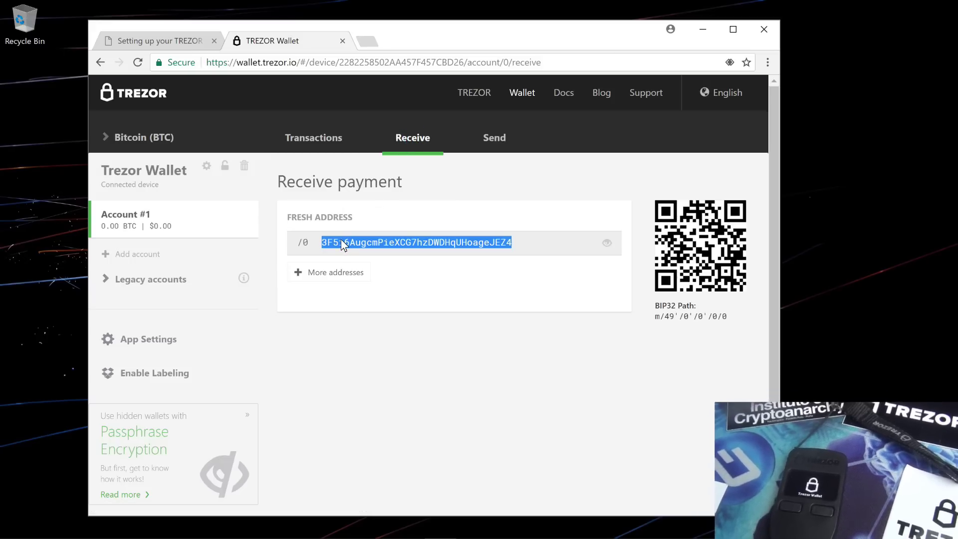
click(315, 272)
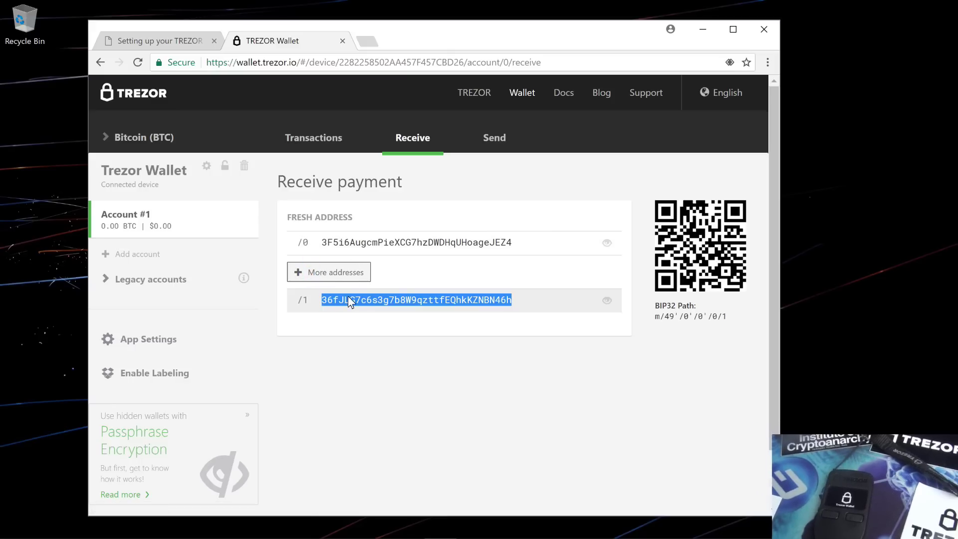
click(348, 272)
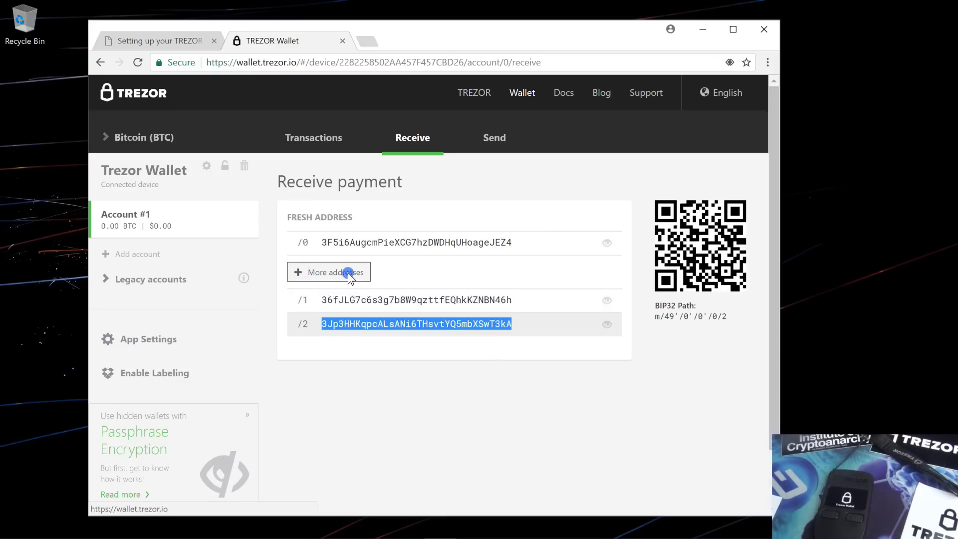
click(369, 238)
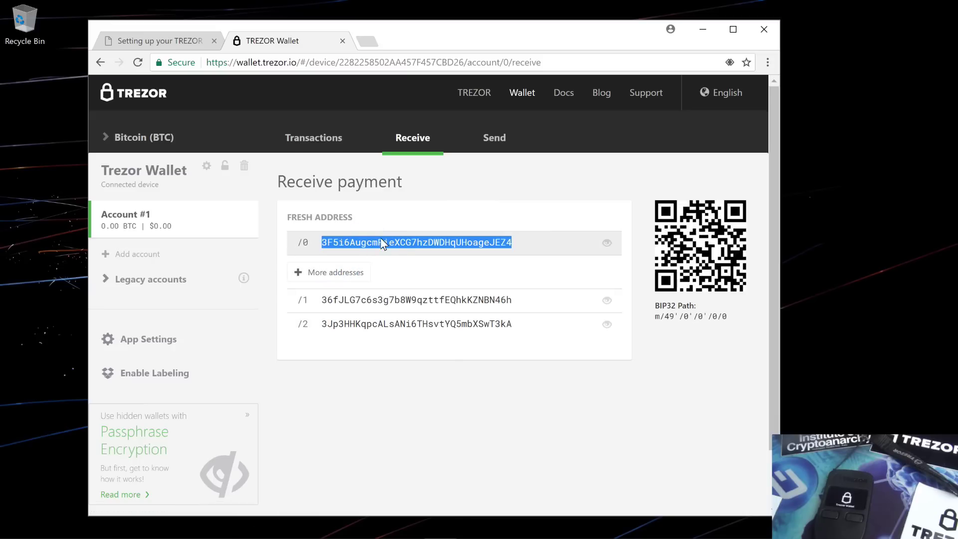
click(496, 139)
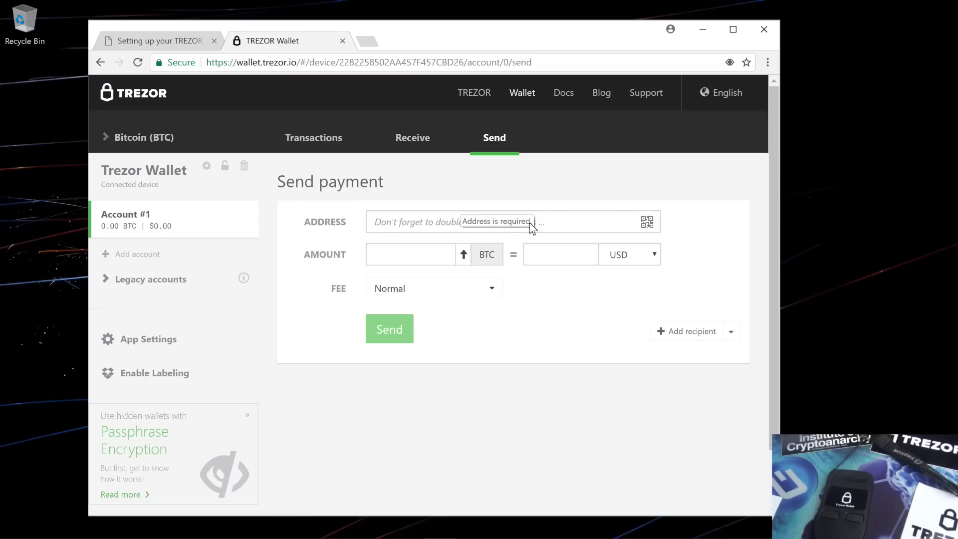
- On the Bitcoin Send form, set the fee level to Economy
click(441, 224)
click(432, 254)
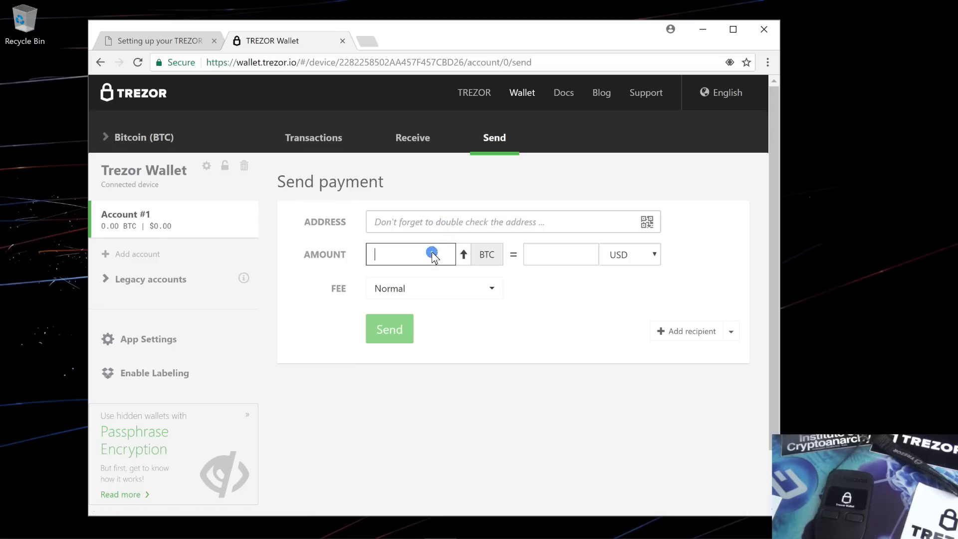
click(425, 289)
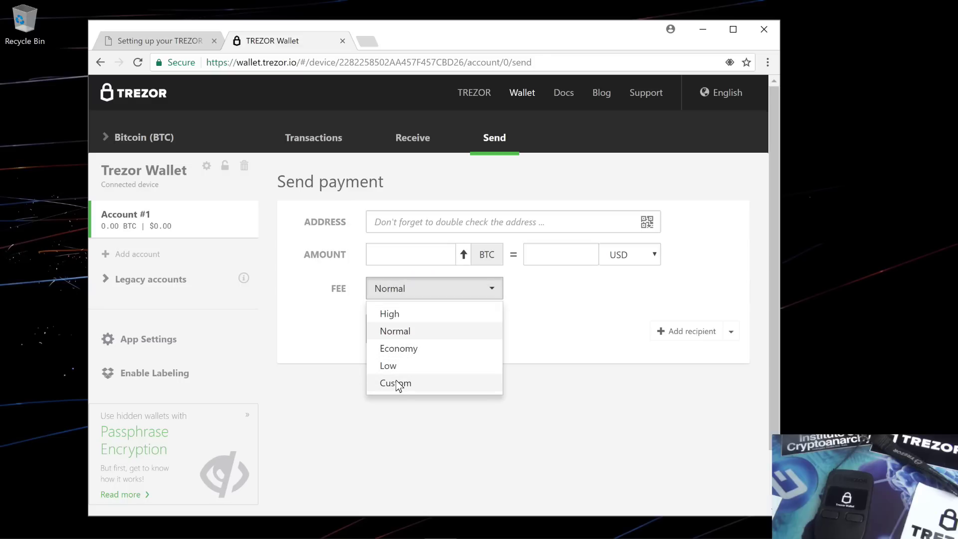
click(396, 348)
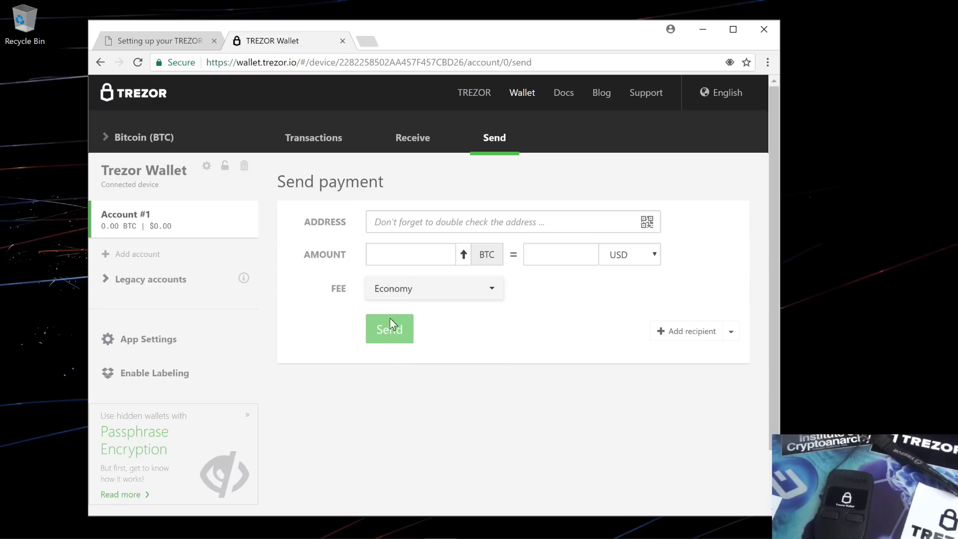
- Add a second recipient to the payment, then return to Account #1's Transactions page
click(692, 331)
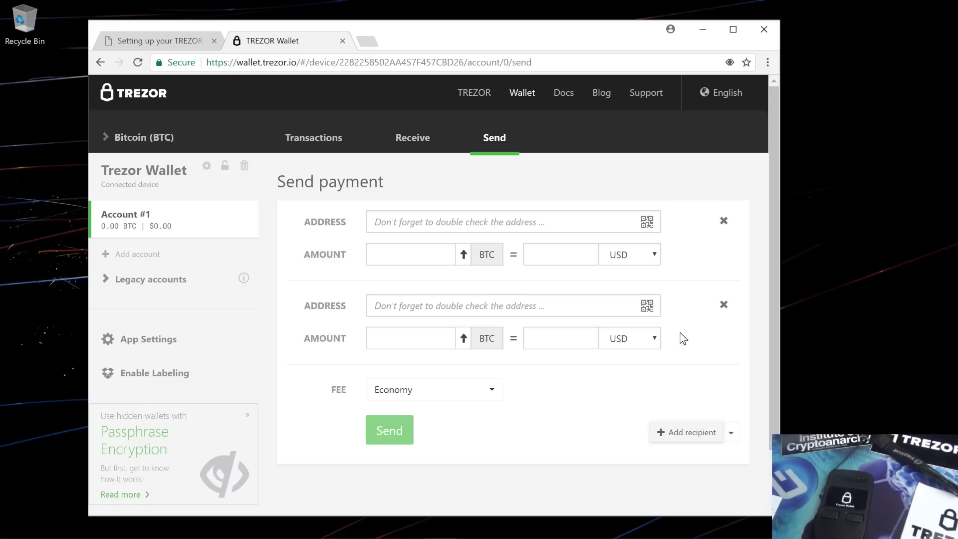
click(452, 222)
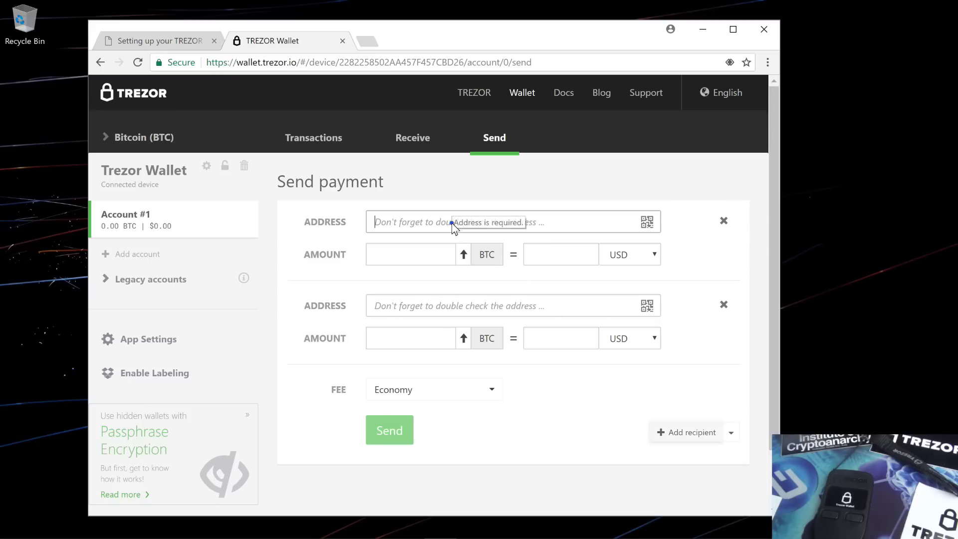
click(417, 260)
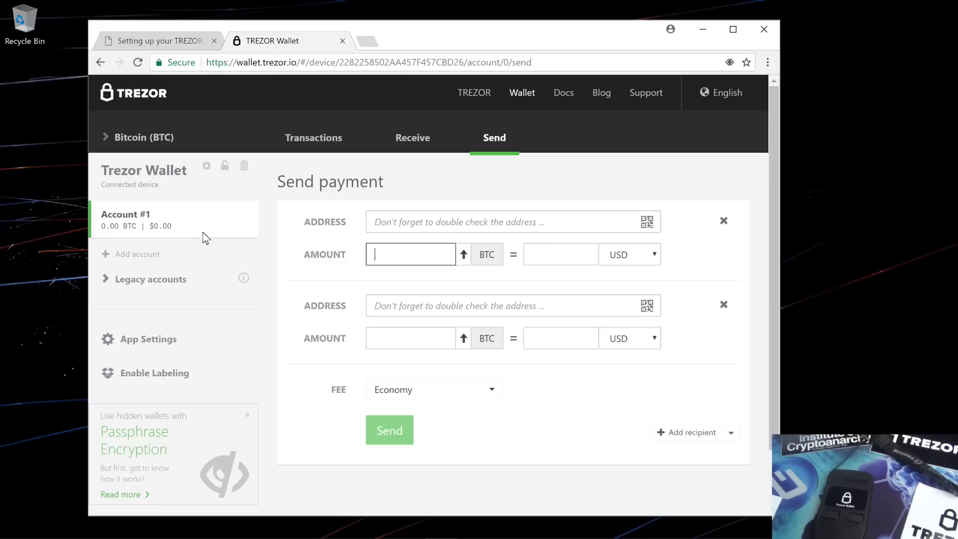
click(151, 254)
click(322, 133)
click(115, 252)
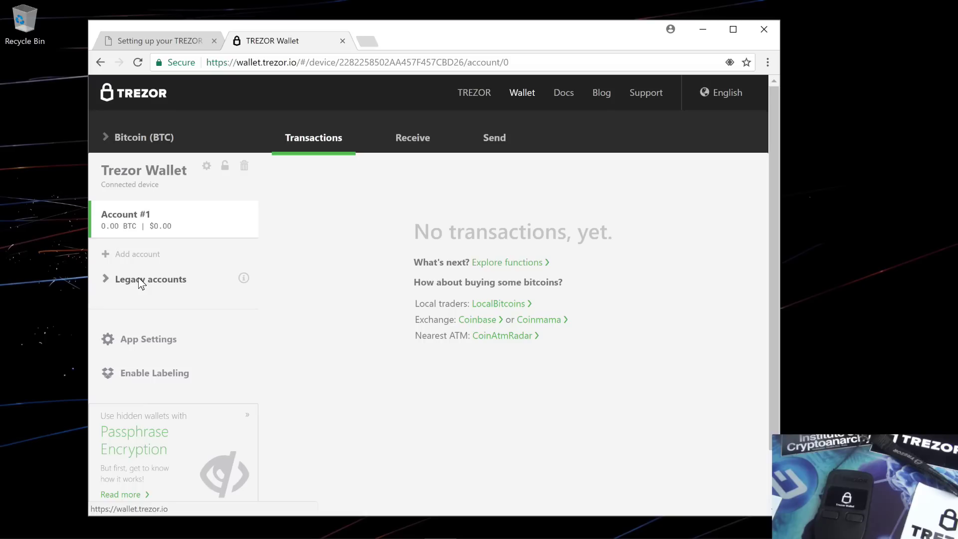
- Switch to Bitcoin Cash (BCH), accept its warning, and show the /0 receive address and QR code
click(122, 137)
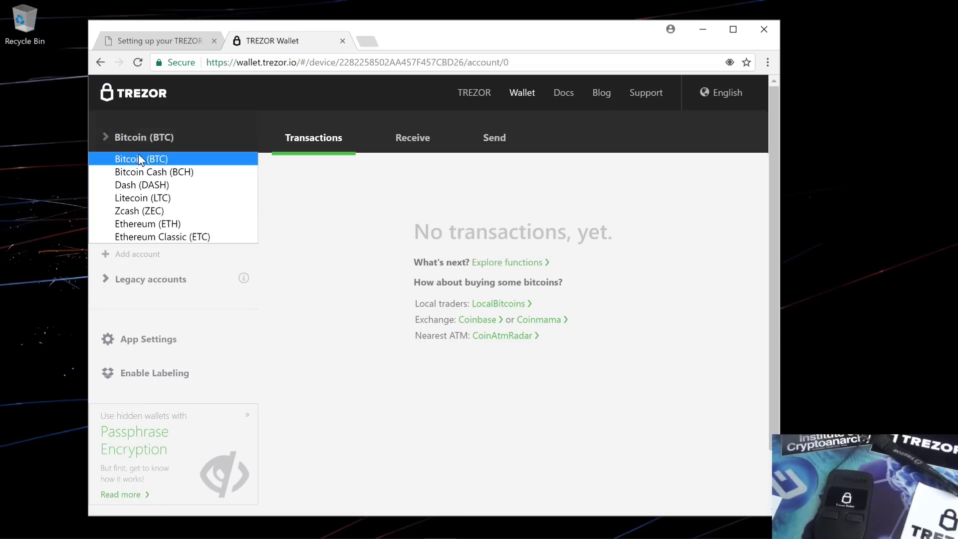
click(142, 171)
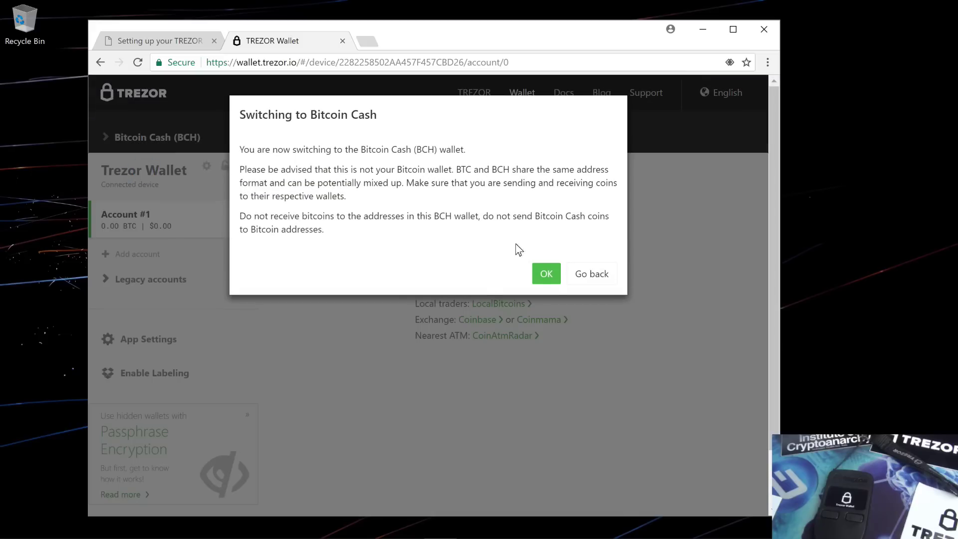
click(546, 274)
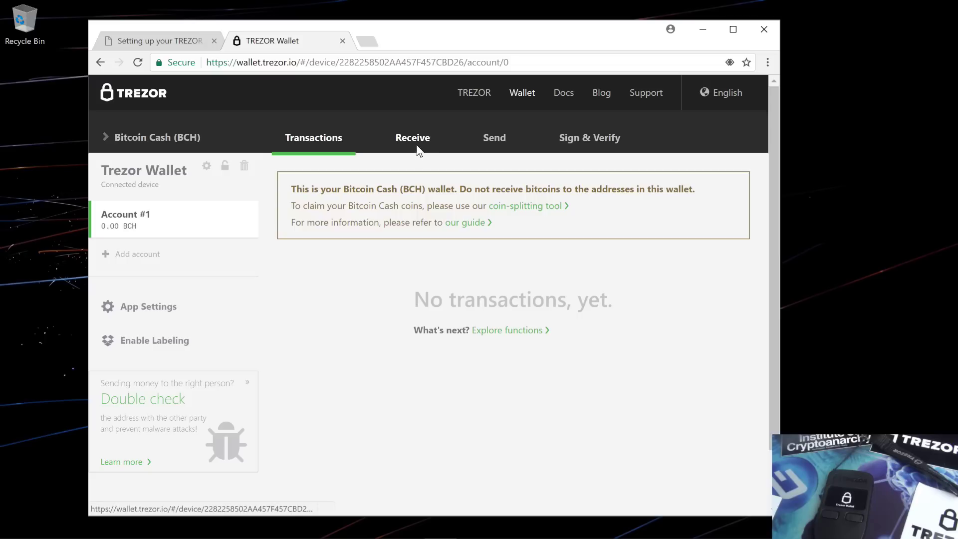
click(416, 139)
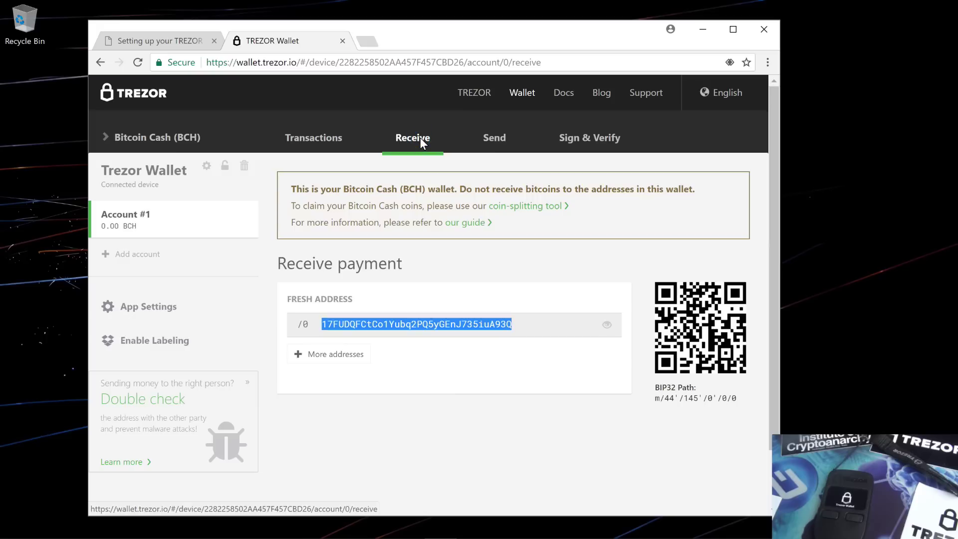
- Reveal BCH receive addresses /1 and /2, view the empty BCH Send form, and open the coin list
click(346, 352)
click(347, 354)
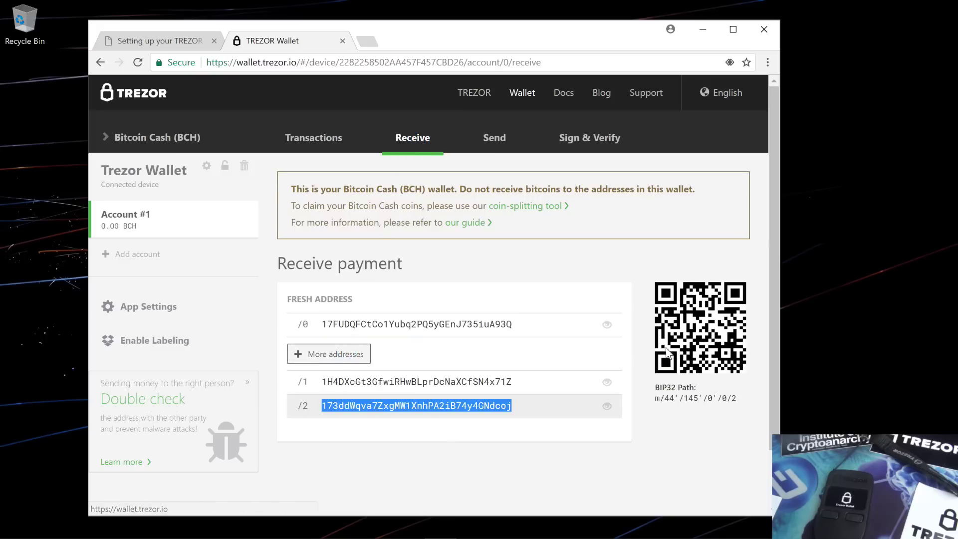
click(495, 138)
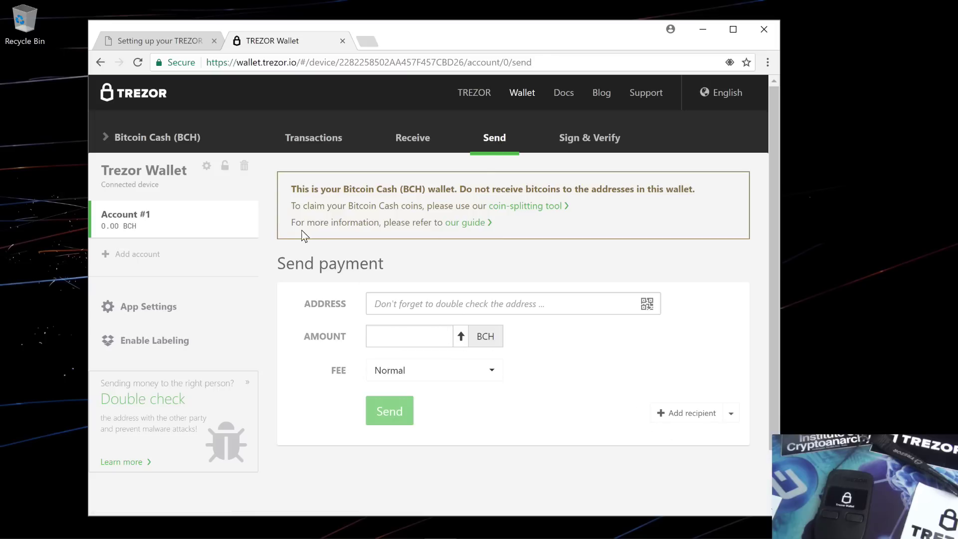
click(155, 138)
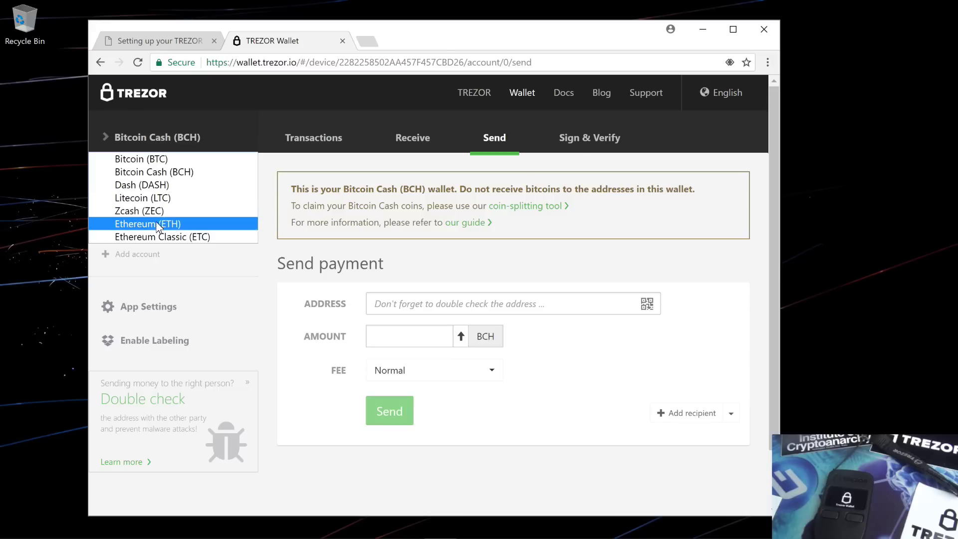
- Select Dash (DASH) so its Account #1 loads with 0.00 DASH
click(157, 185)
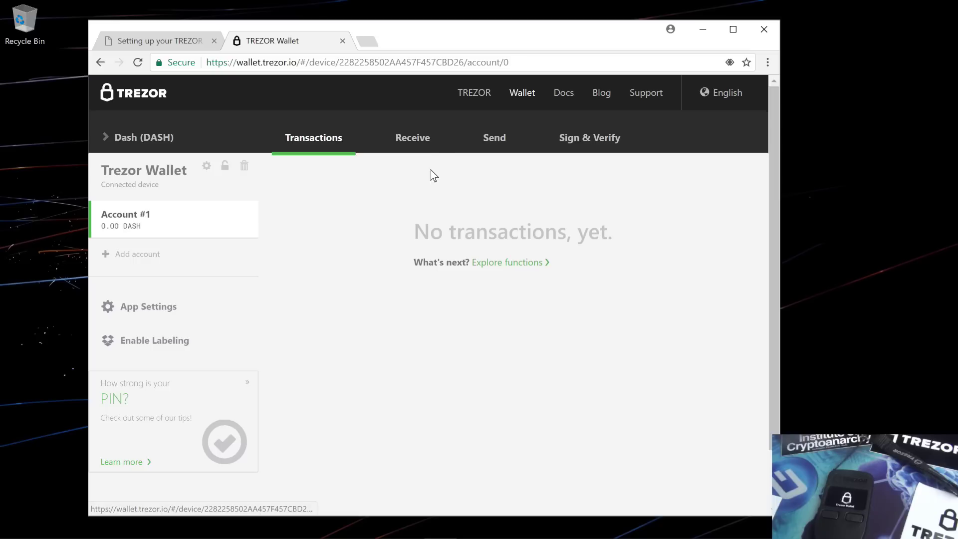
- View the Dash receive address, add a second Send recipient, and open Sign & Verify
click(399, 137)
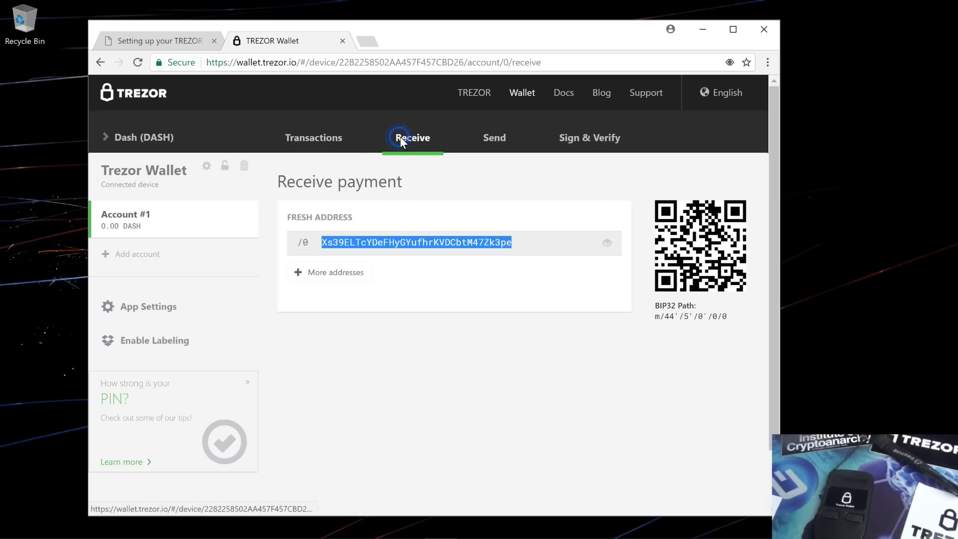
click(501, 133)
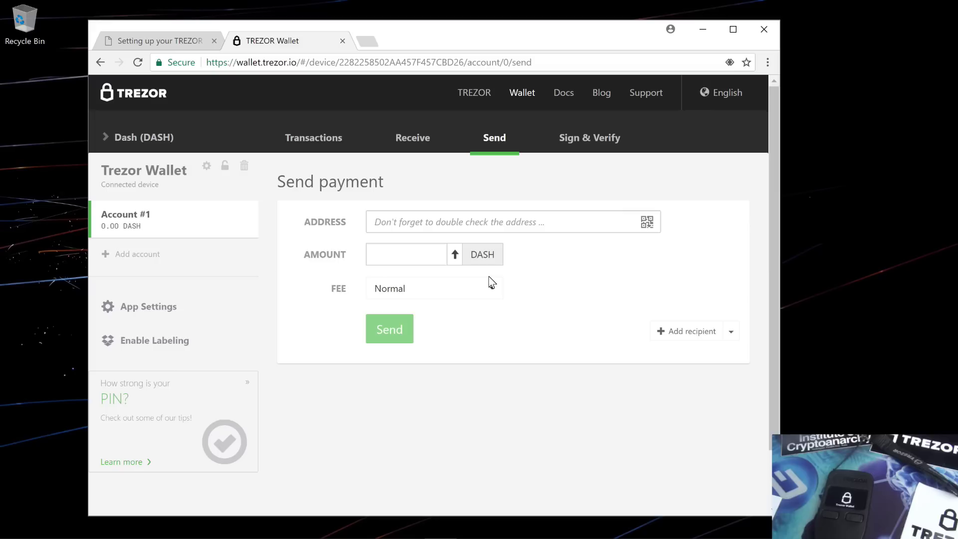
click(686, 331)
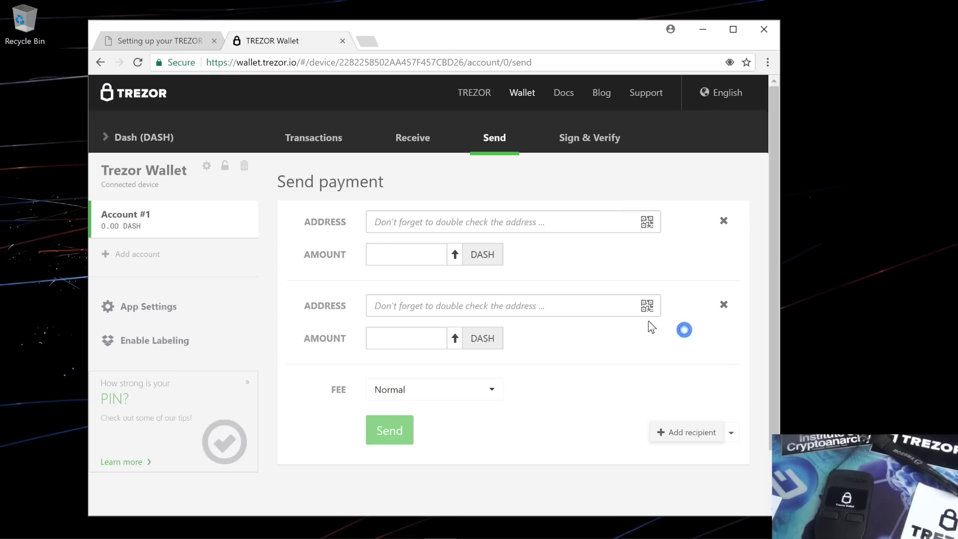
click(582, 139)
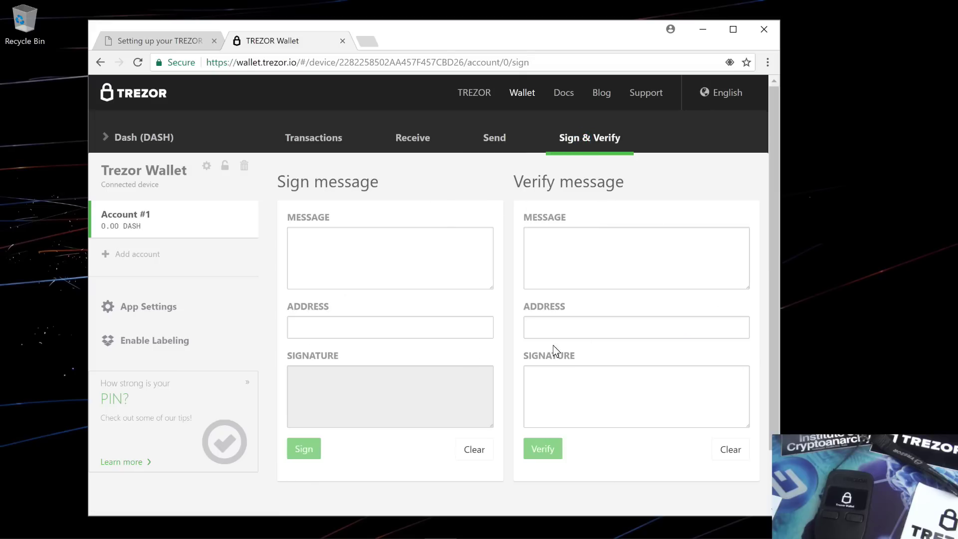
click(131, 139)
- Switch to Litecoin (LTC) and generate a second receive address /1 with its QR code
click(139, 195)
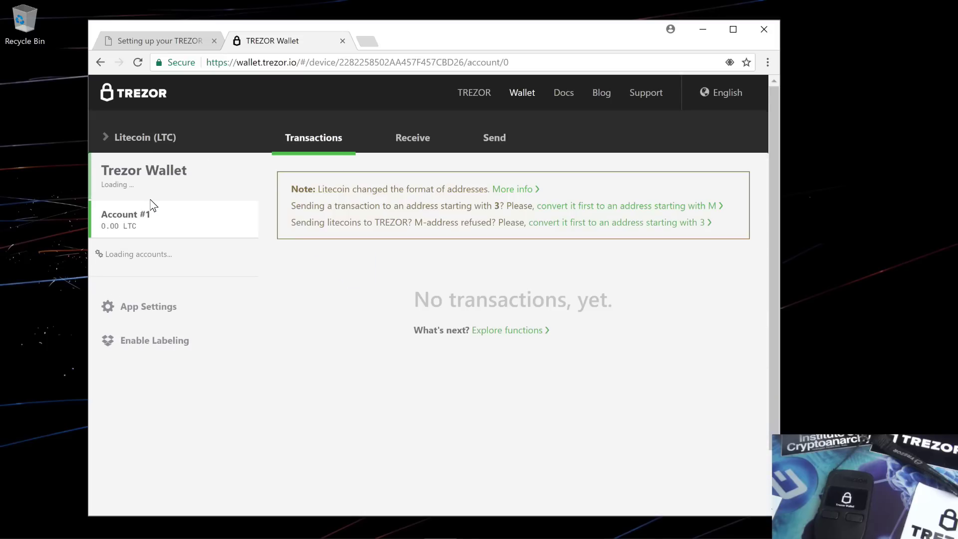
click(408, 140)
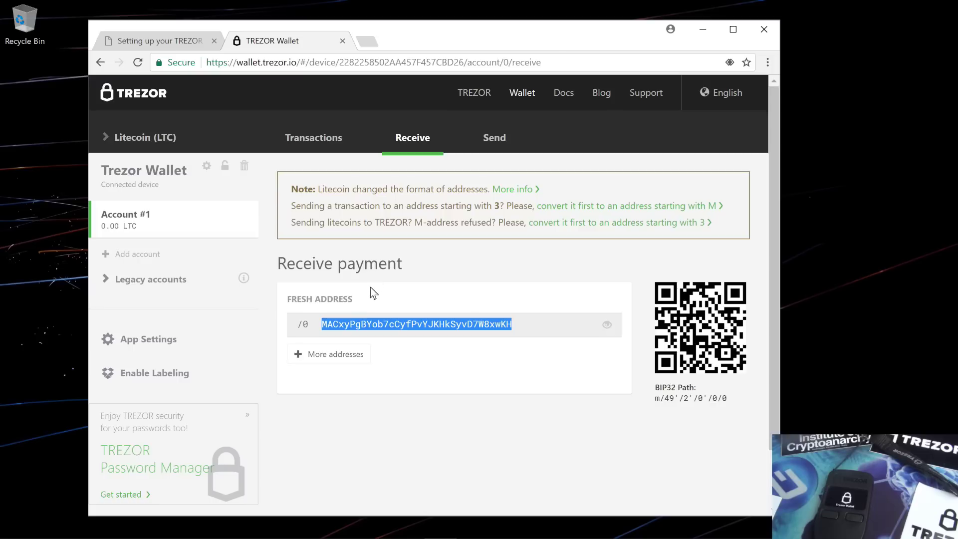
click(347, 356)
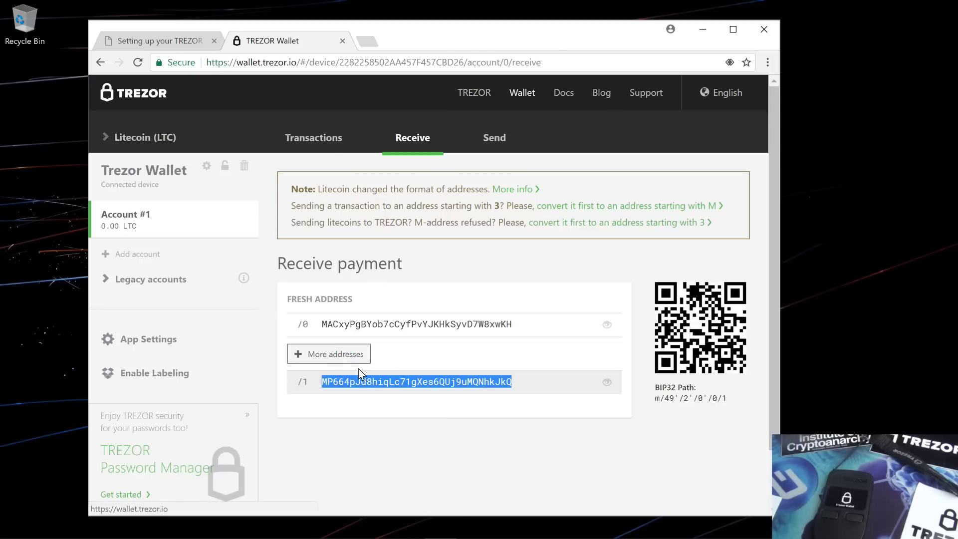
- Switch from Litecoin to Zcash (ZEC) and generate receive addresses /1 and /2
click(497, 133)
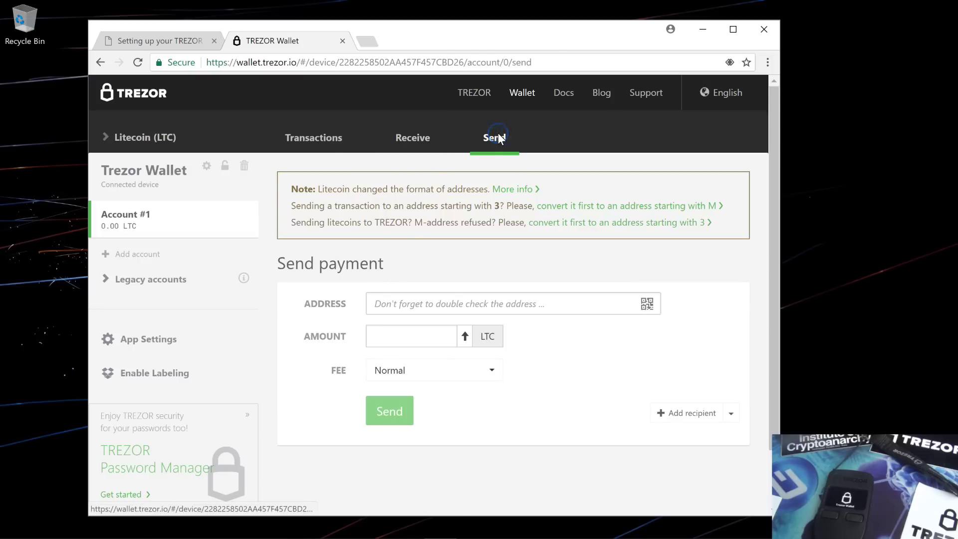
click(139, 142)
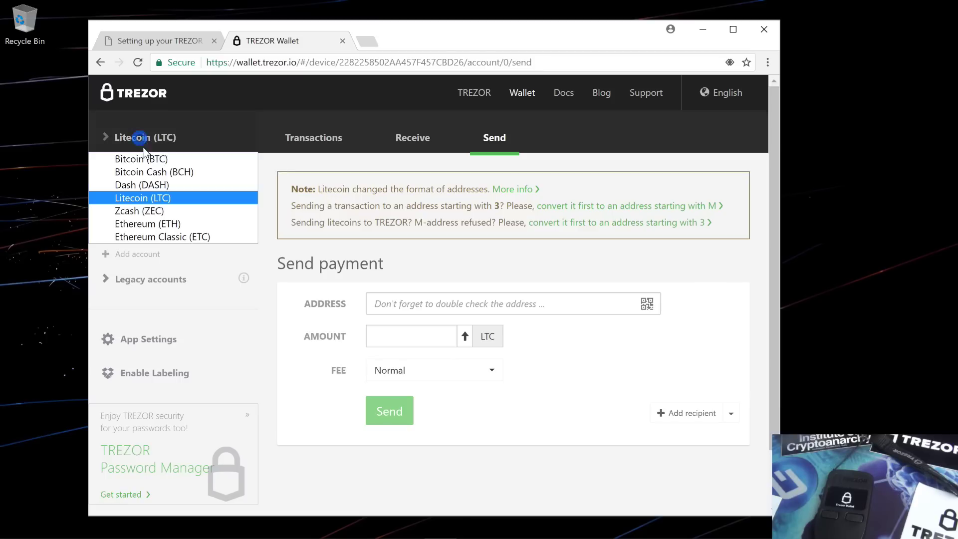
click(144, 212)
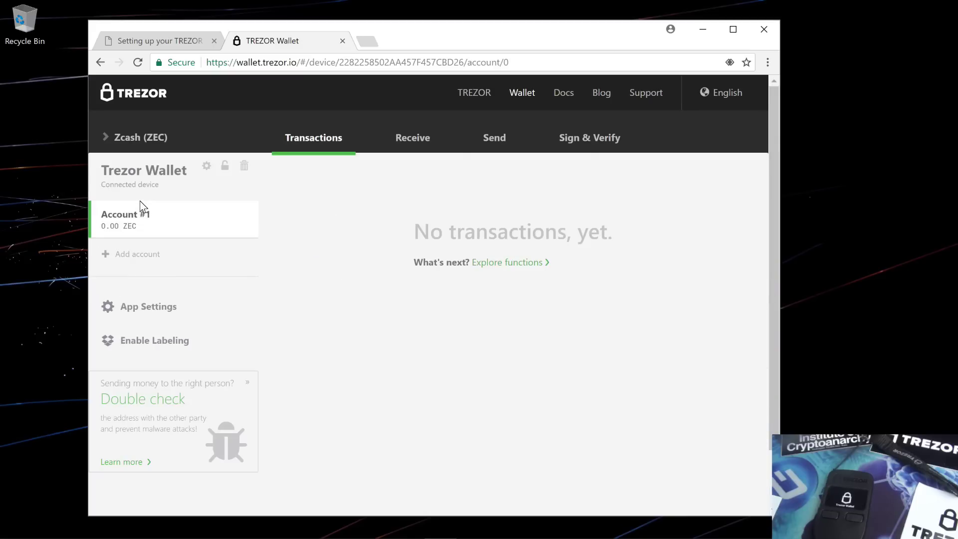
click(406, 133)
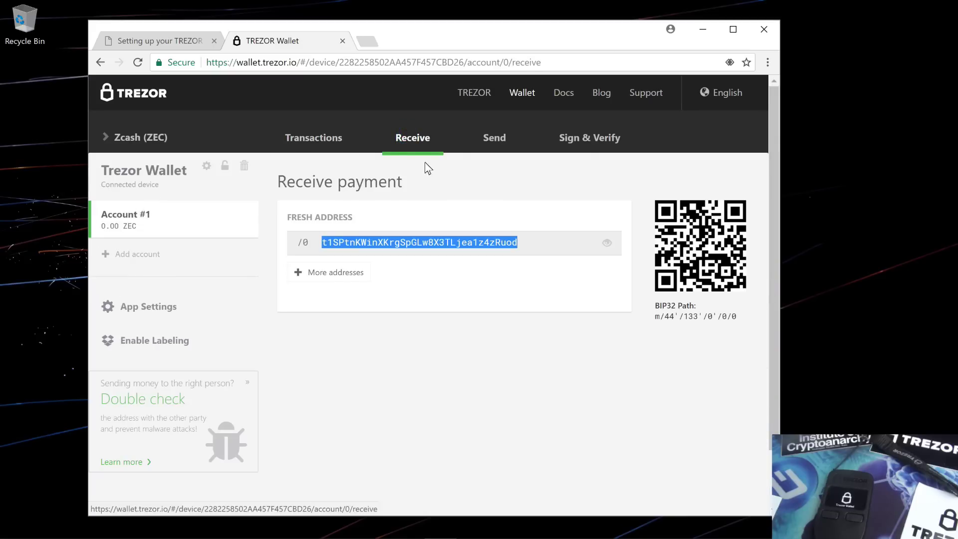
double_click(357, 272)
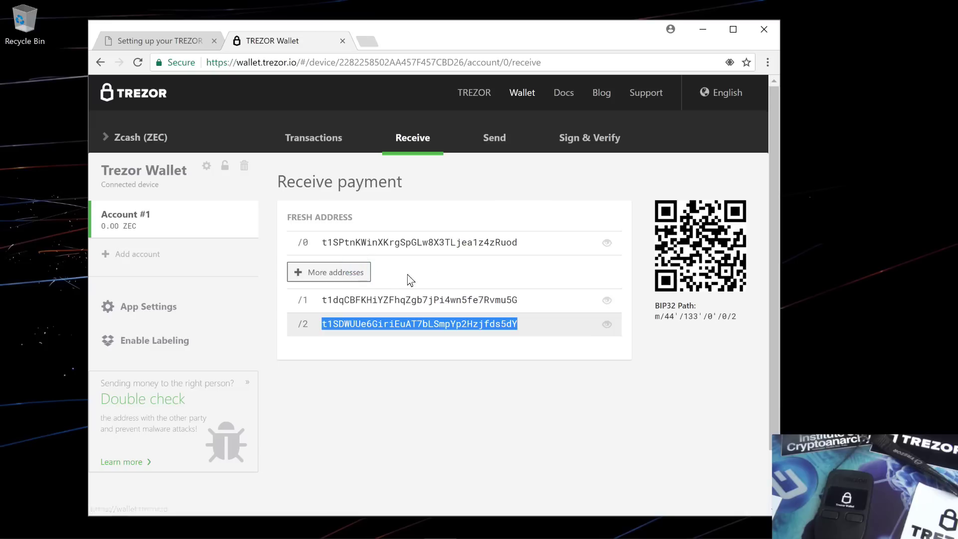
- On the Zcash Send form, keep the Normal fee, add a second recipient, then open Sign & Verify
click(493, 139)
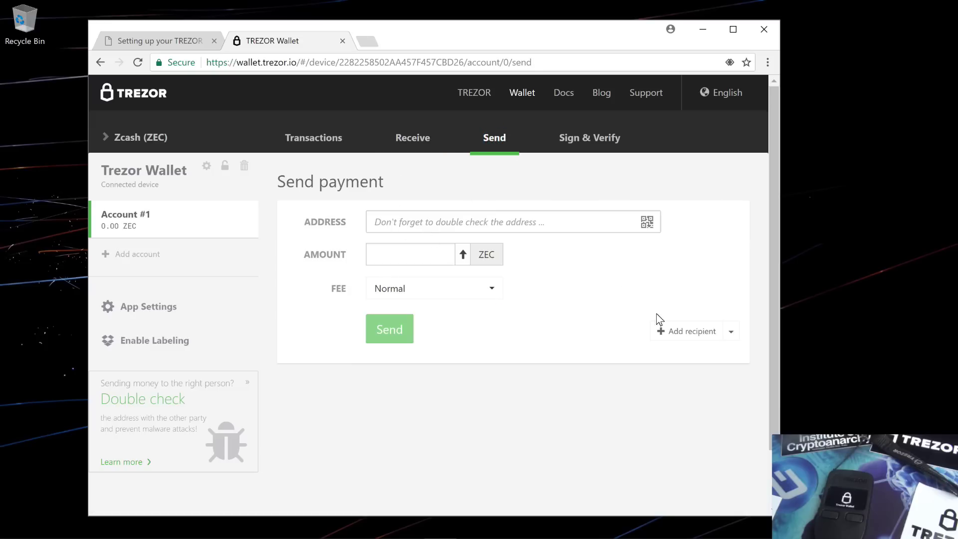
click(488, 289)
click(489, 291)
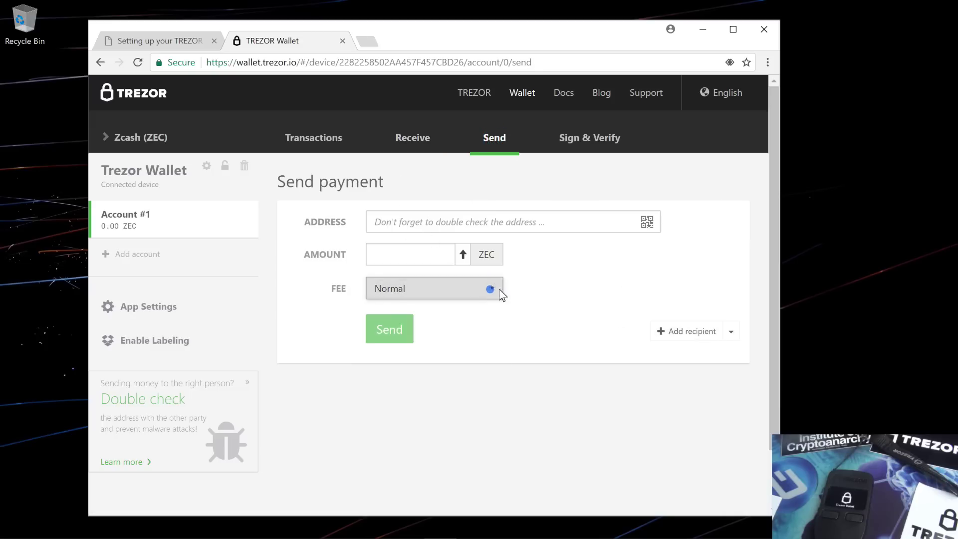
click(678, 331)
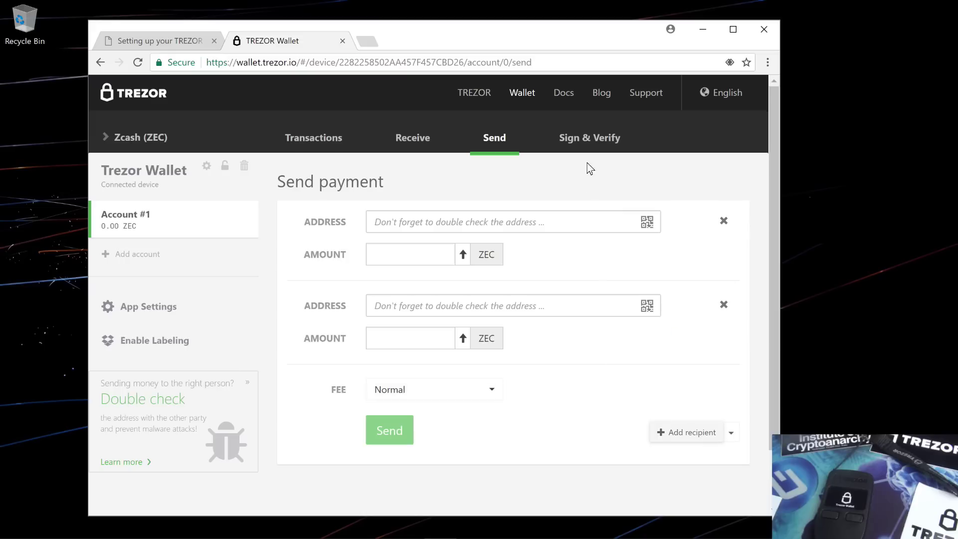
click(590, 133)
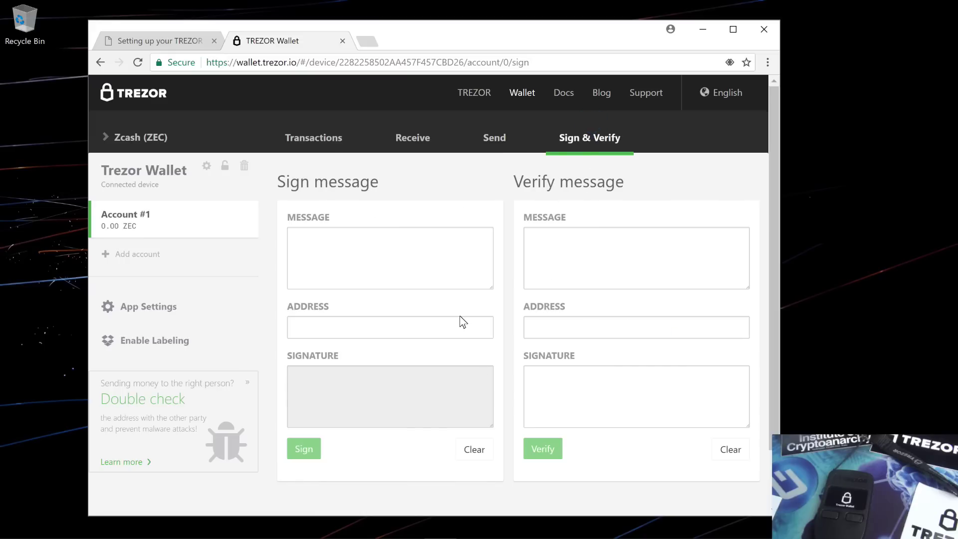
click(143, 133)
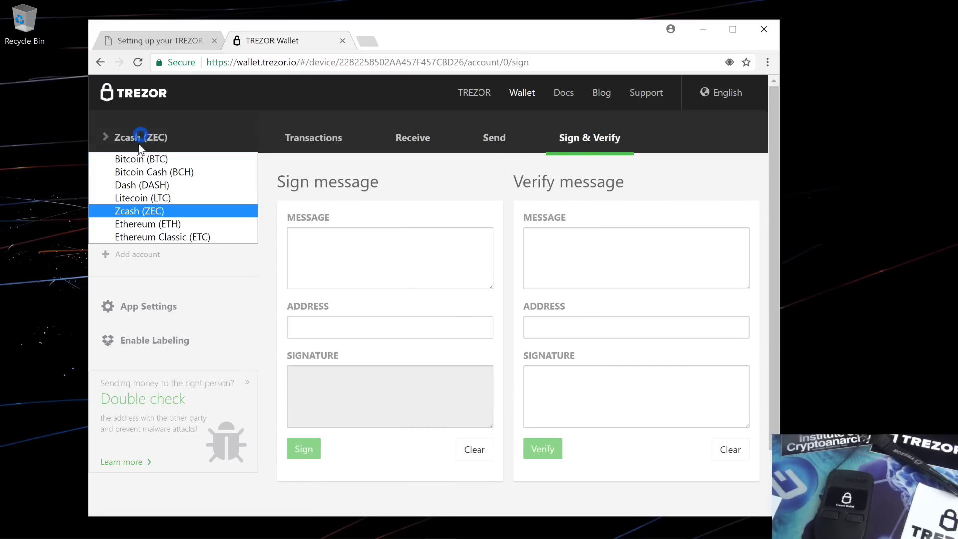
- Pick Ethereum (ETH) and continue to MyEtherWallet's Send Ether & Tokens page
click(141, 221)
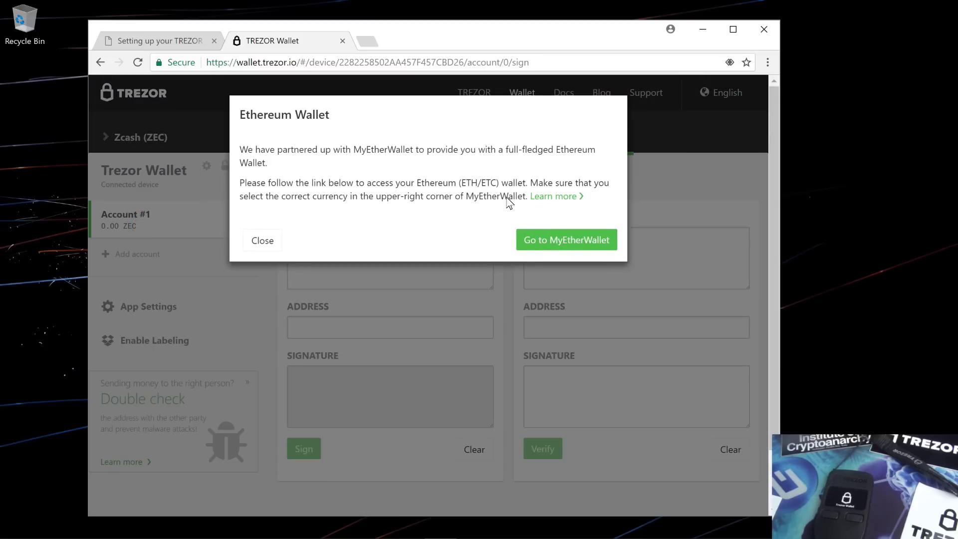
click(544, 238)
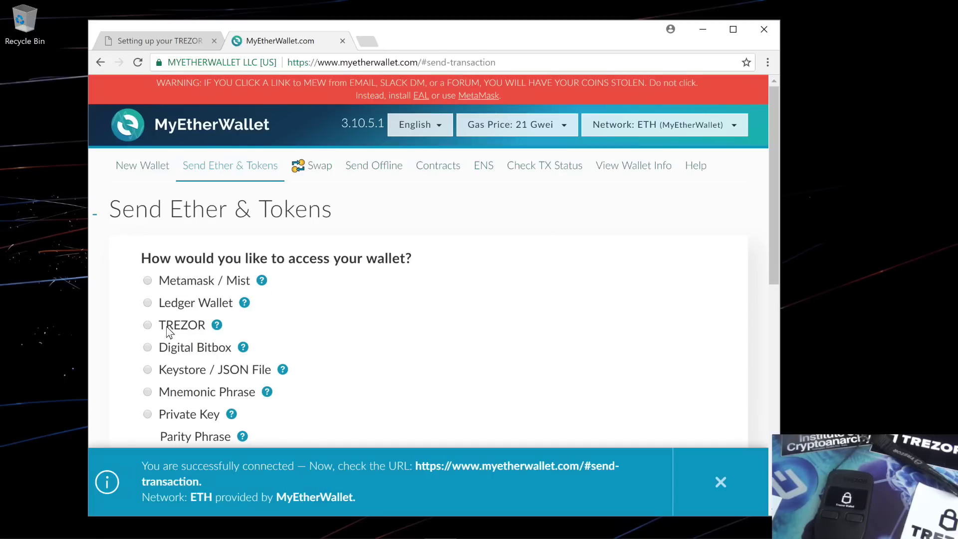
- Connect MyEtherWallet to the TREZOR and approve exporting its public key
double_click(187, 330)
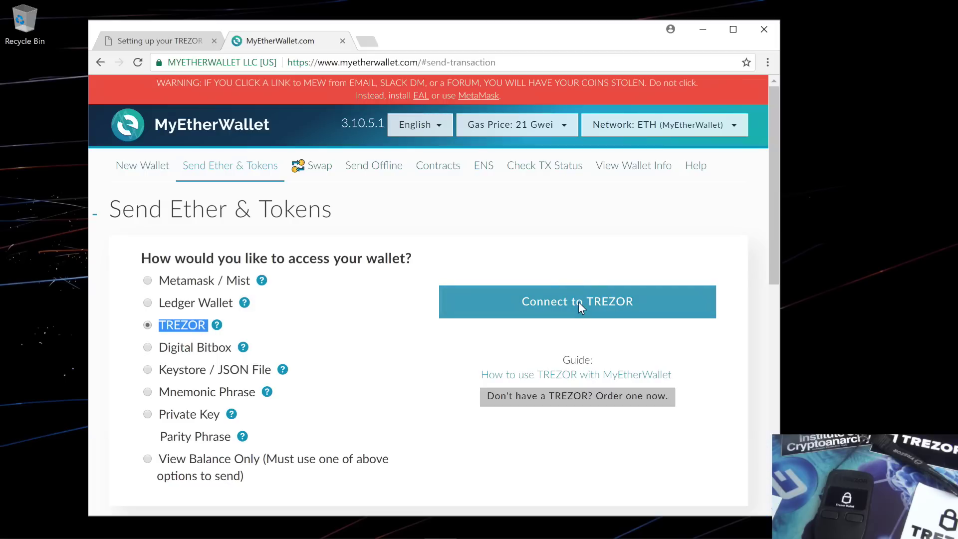
click(579, 302)
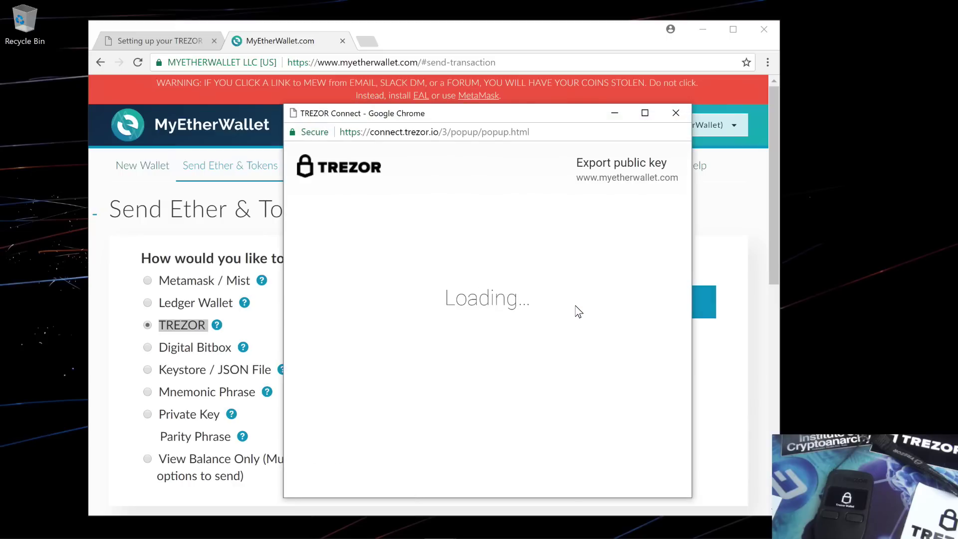
click(467, 377)
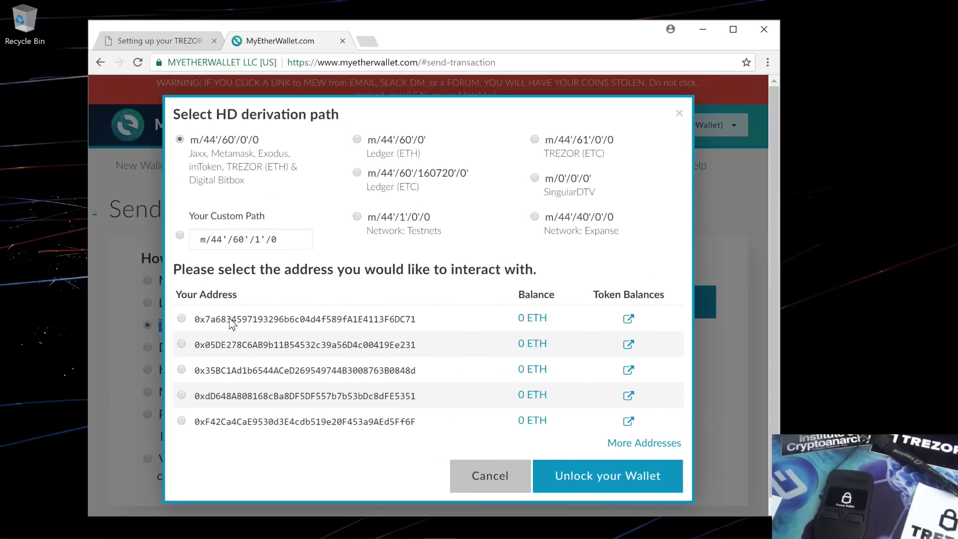
- Unlock the wallet with the first listed ETH address and review its 0 ETH balance and 21000 gas limit
click(210, 396)
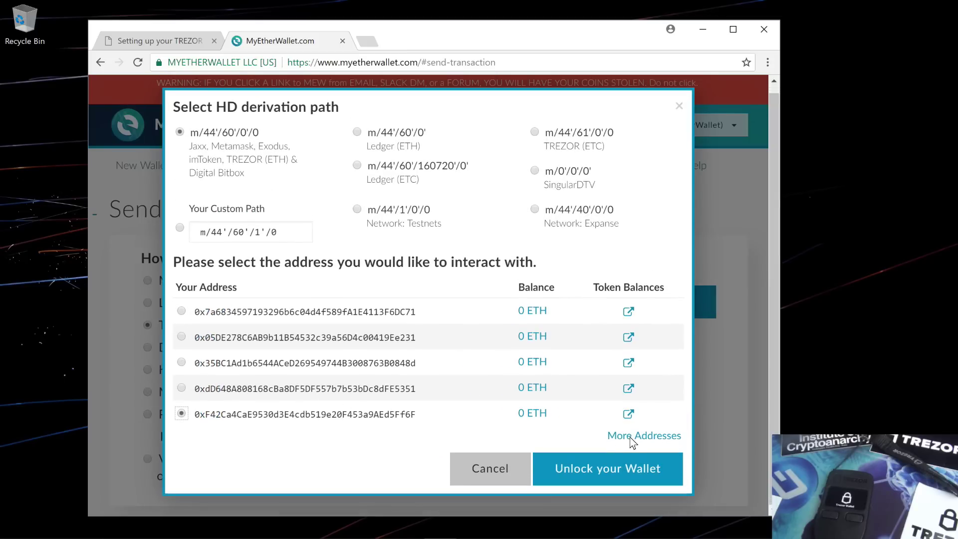
click(631, 437)
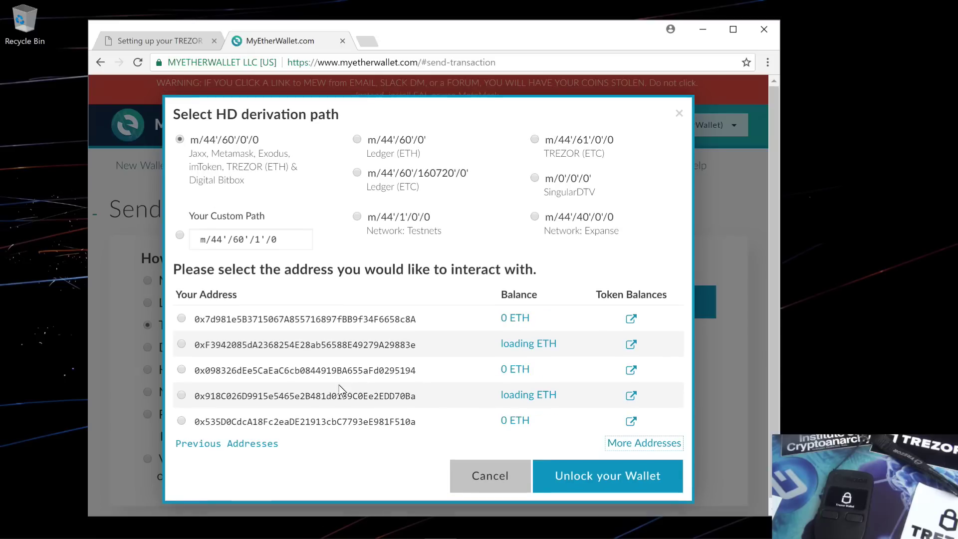
click(271, 441)
click(181, 318)
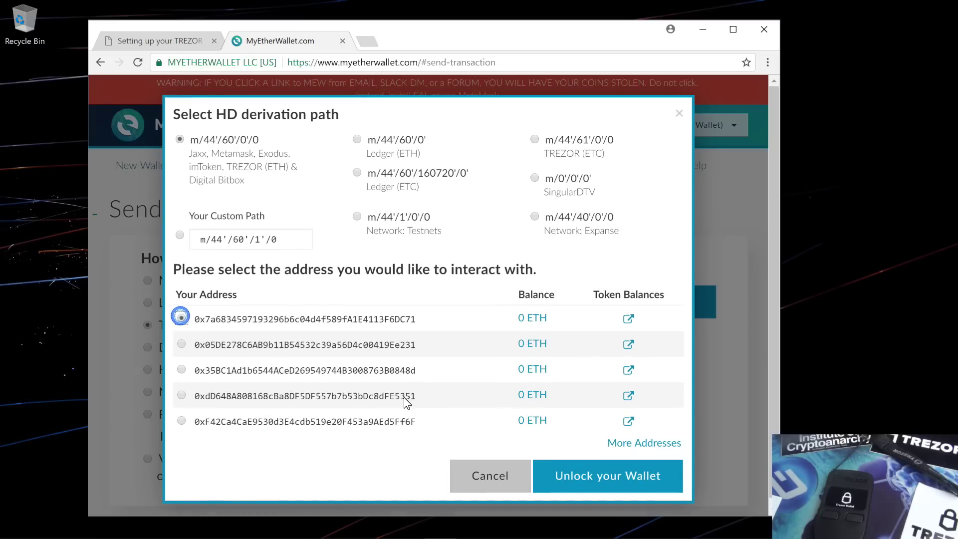
click(544, 470)
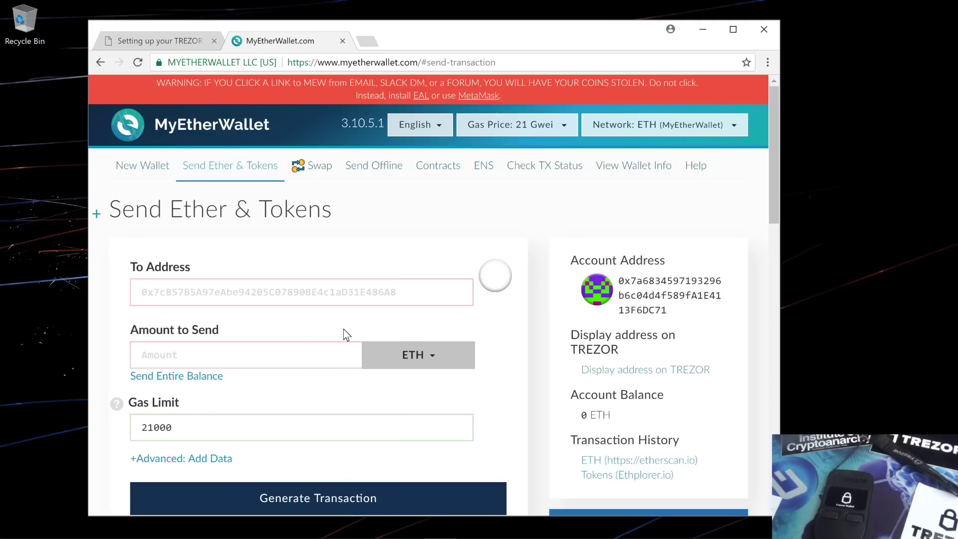
scroll(346, 334, down, 4)
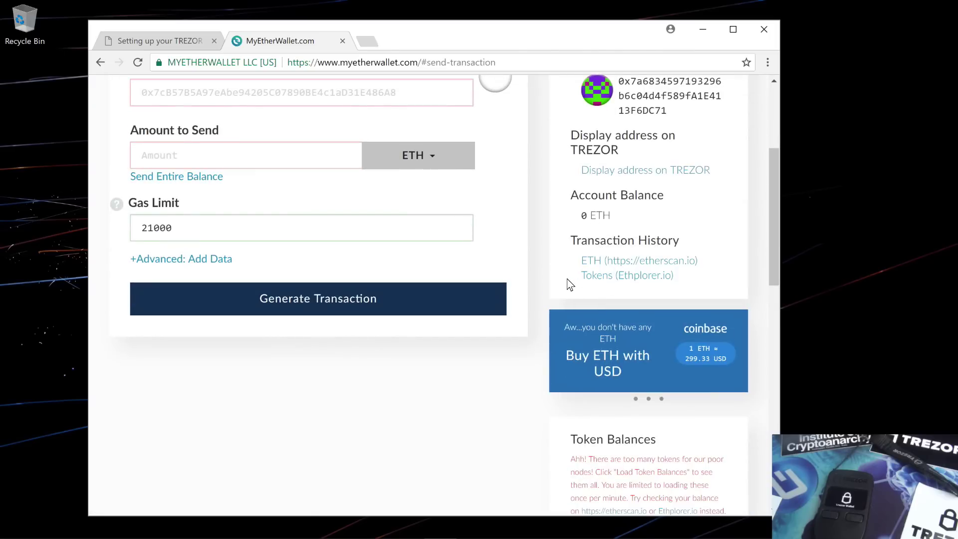
scroll(568, 285, up, 4)
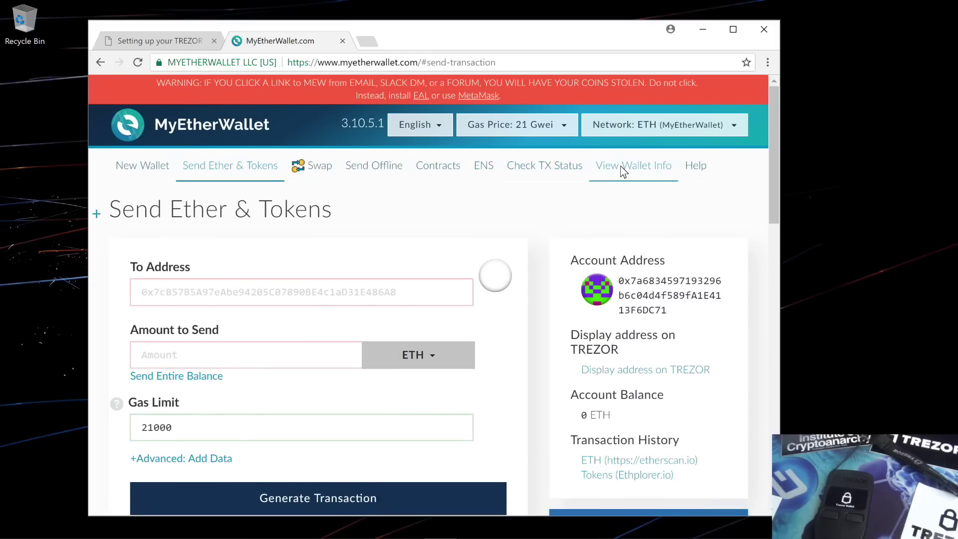
click(623, 168)
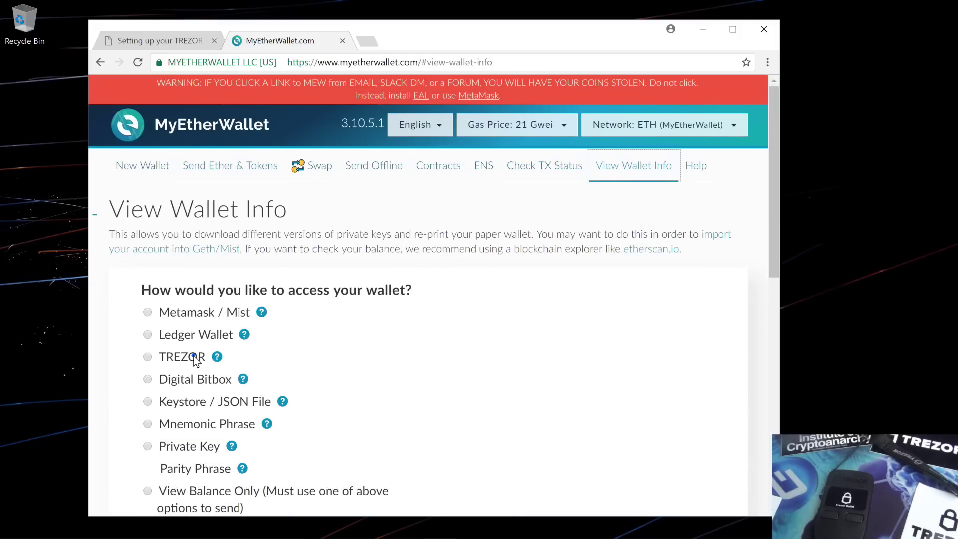
- In View Wallet Info, connect the TREZOR, export the public key, and unlock the first ETH address
click(199, 357)
click(455, 342)
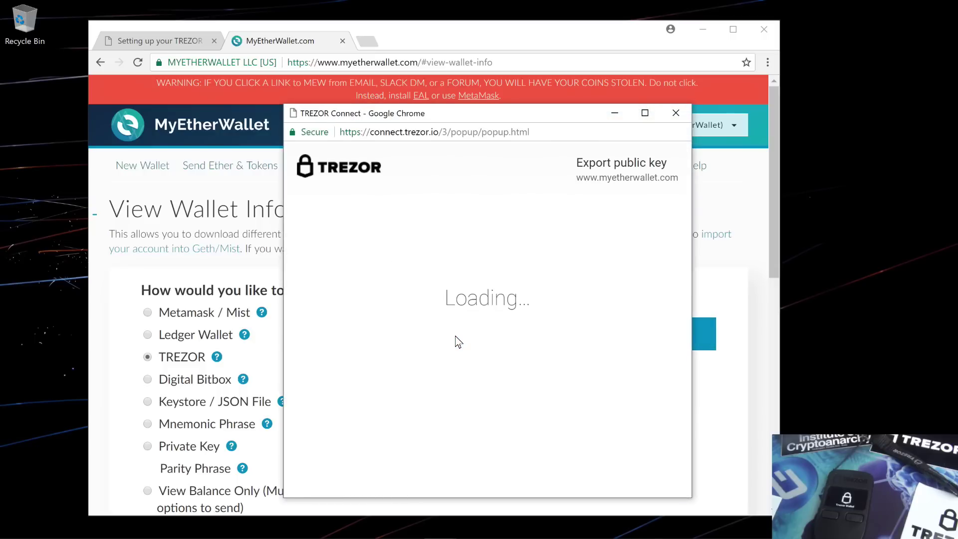
click(458, 370)
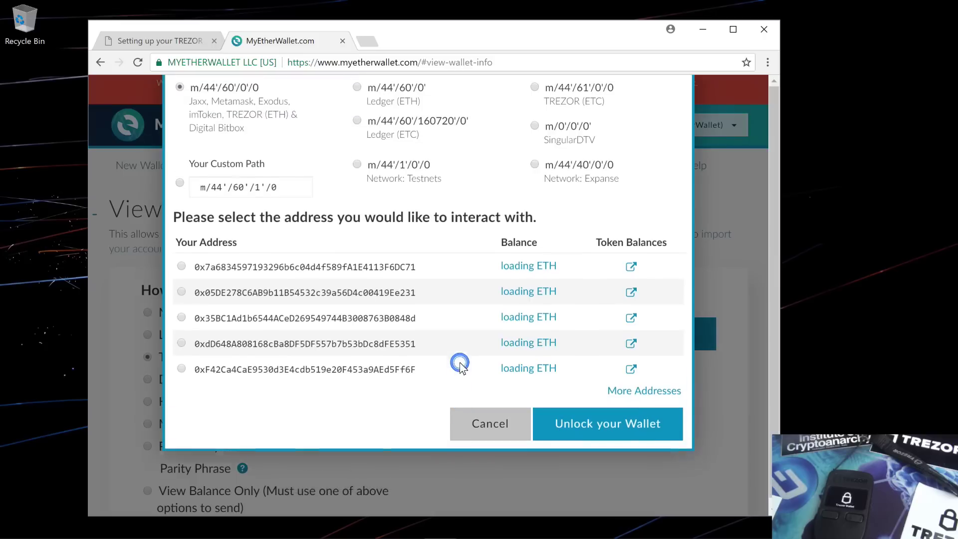
click(358, 320)
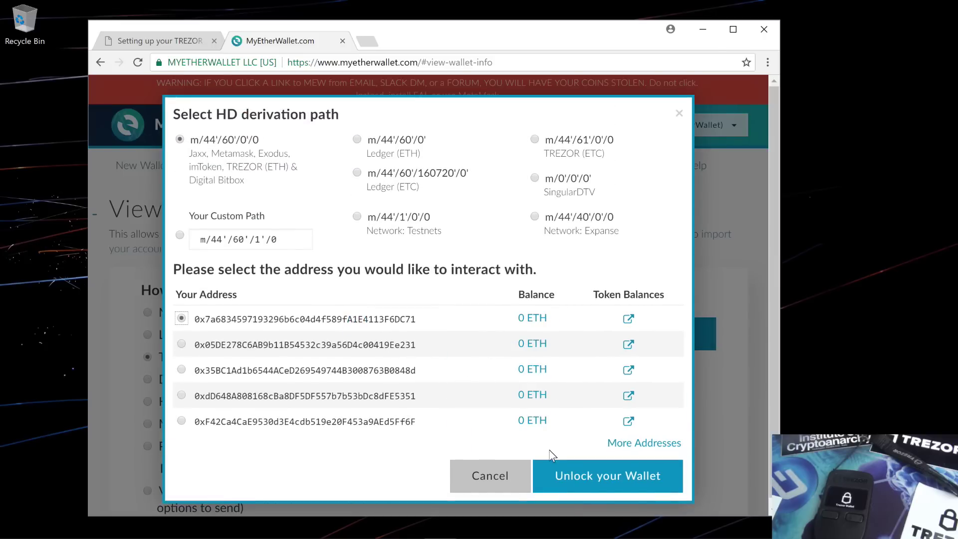
click(553, 466)
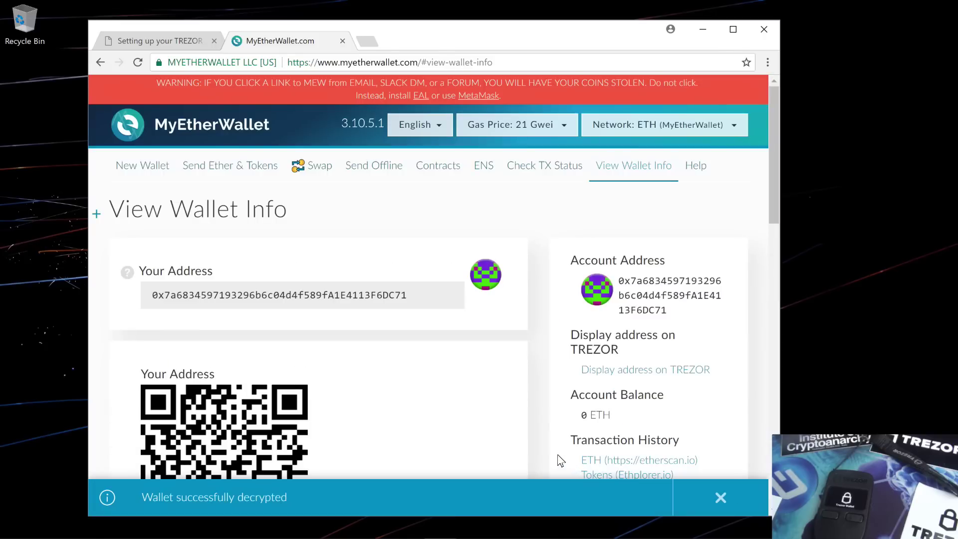
scroll(531, 422, down, 2)
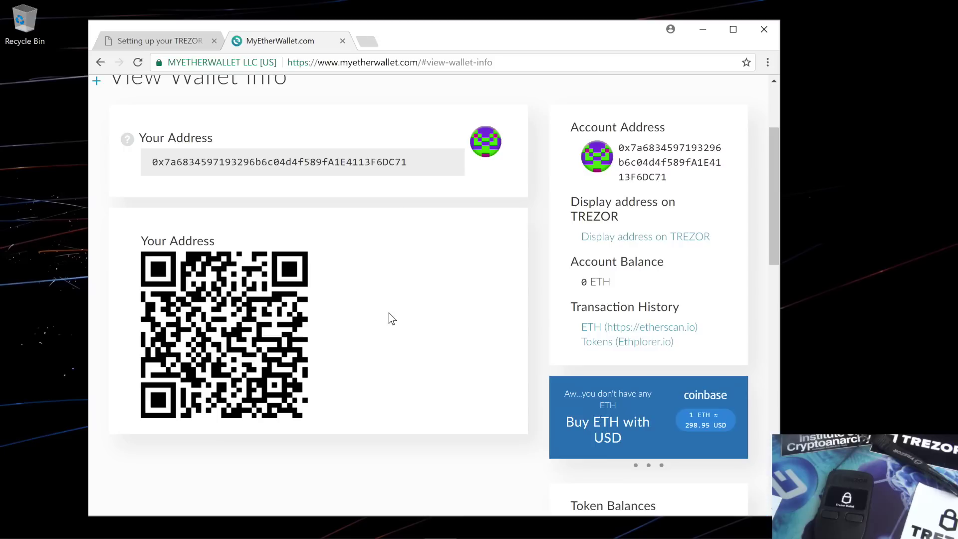
scroll(391, 318, up, 2)
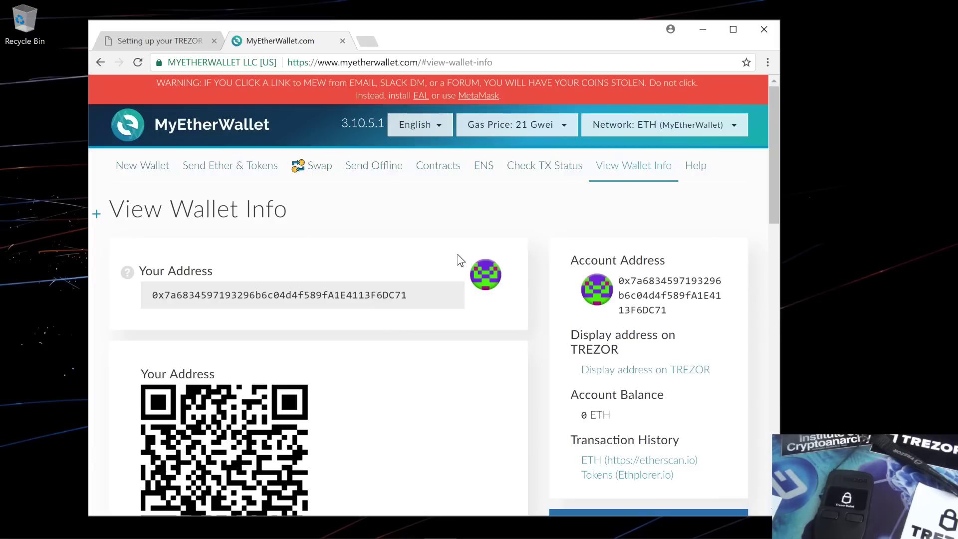
- Switch the network to ETC (Epool.io) and go to Send Ether & Tokens
click(623, 124)
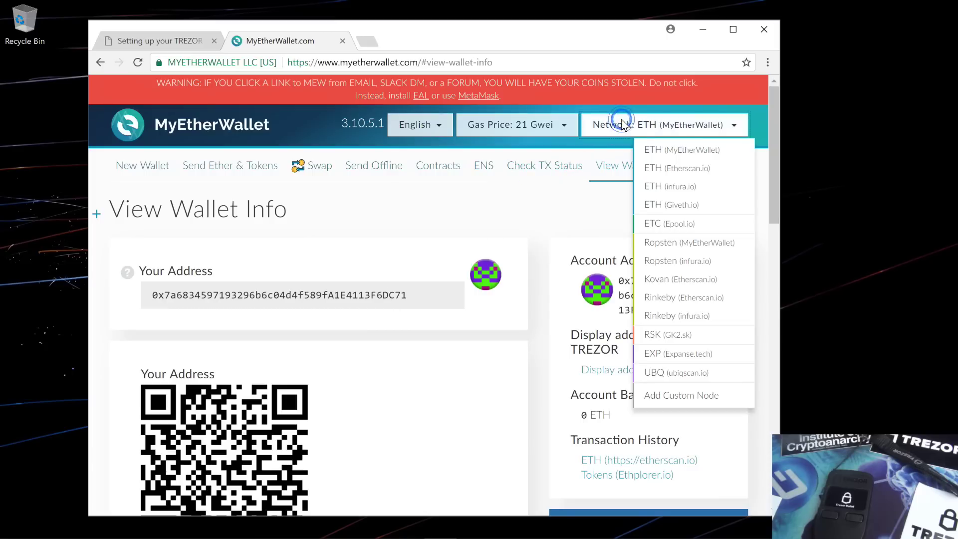
click(658, 227)
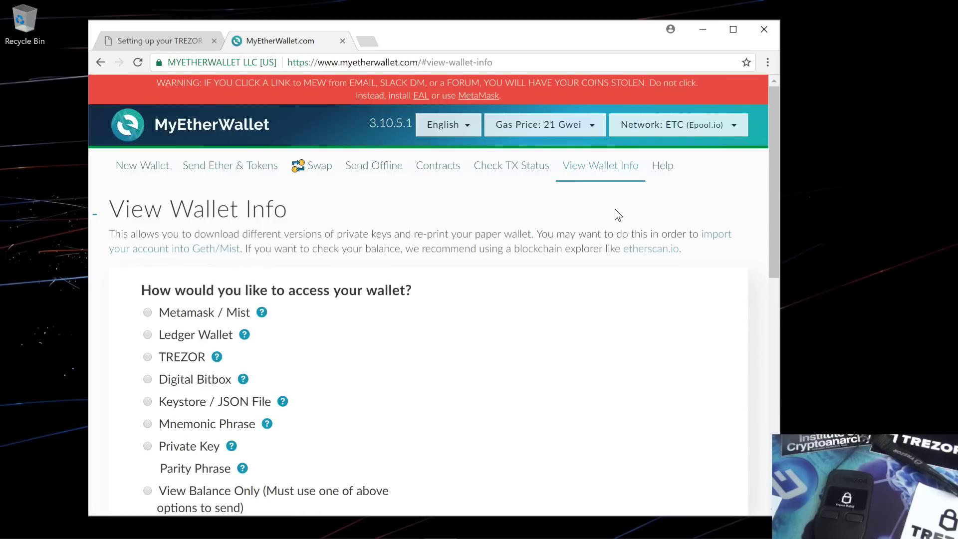
click(241, 166)
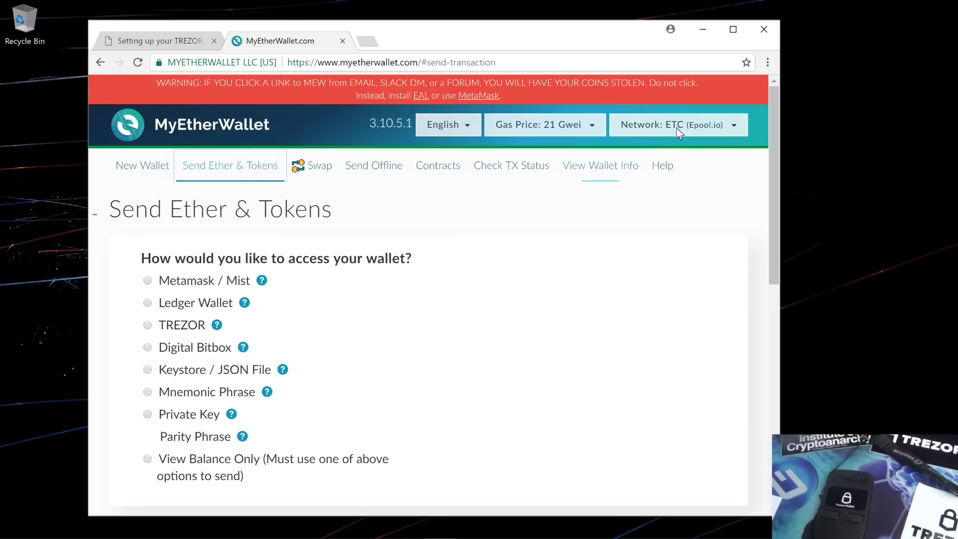
- Connect the TREZOR, export its public key, and unlock the first ETC address showing 0 ETC
click(183, 327)
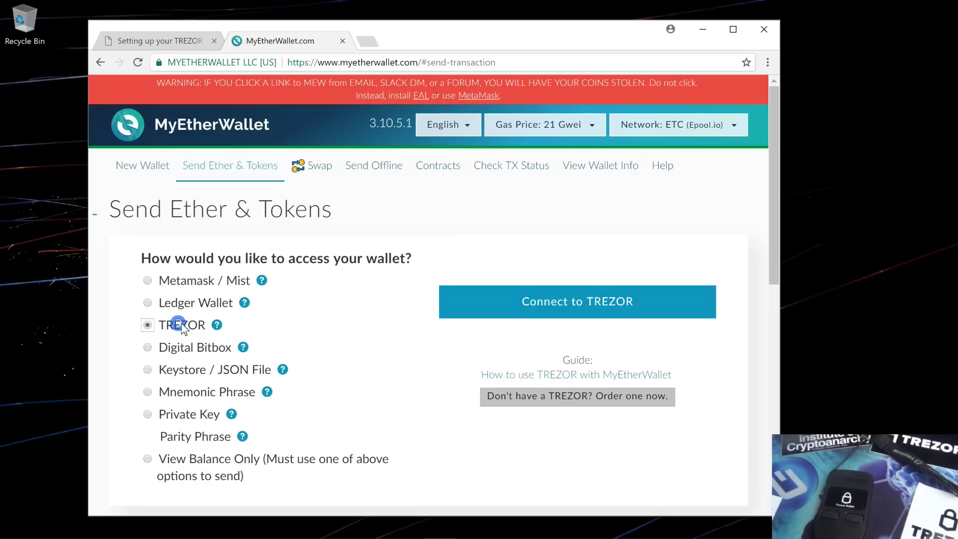
click(514, 301)
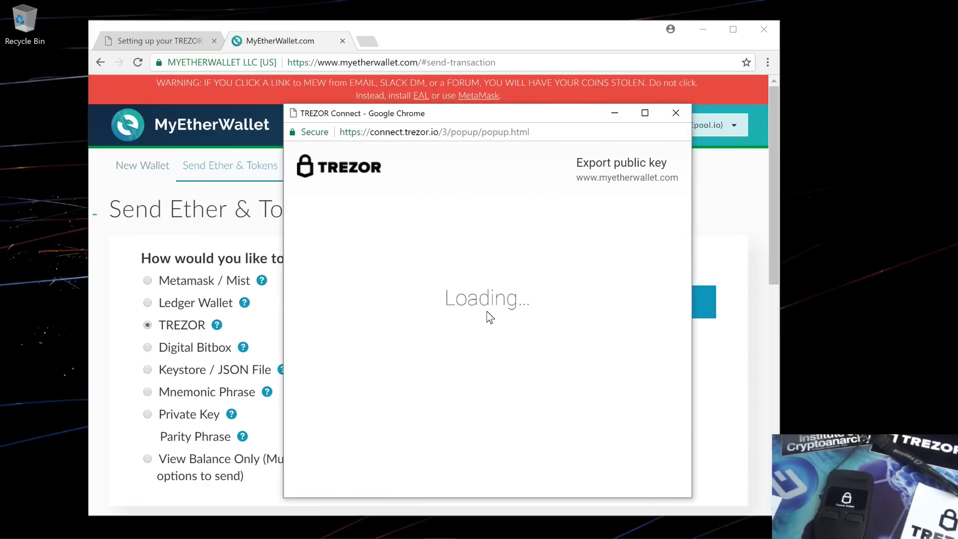
click(469, 372)
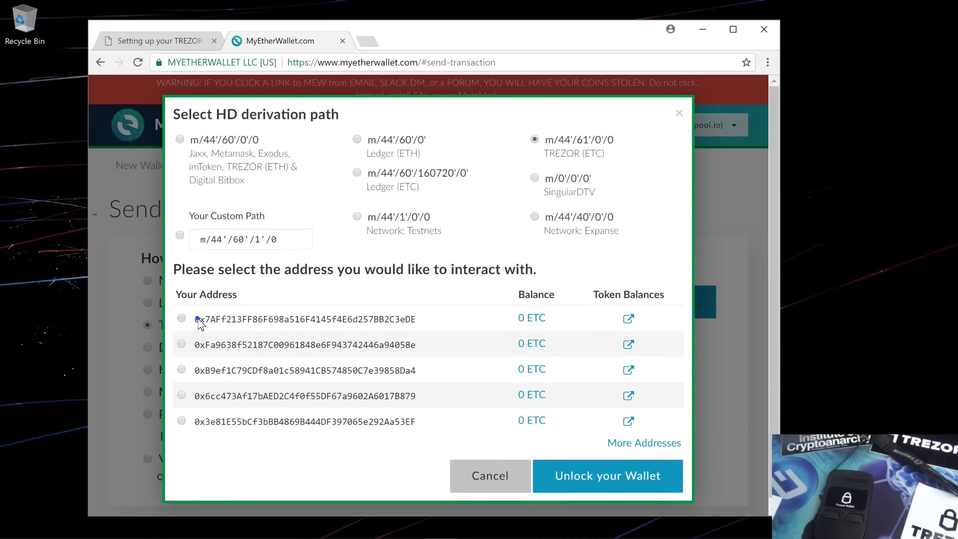
click(181, 318)
click(579, 467)
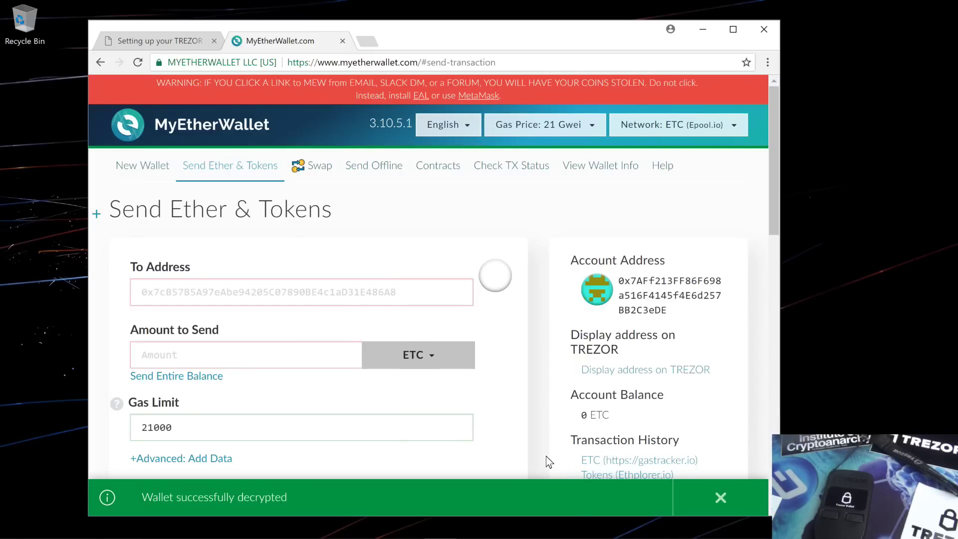
click(451, 360)
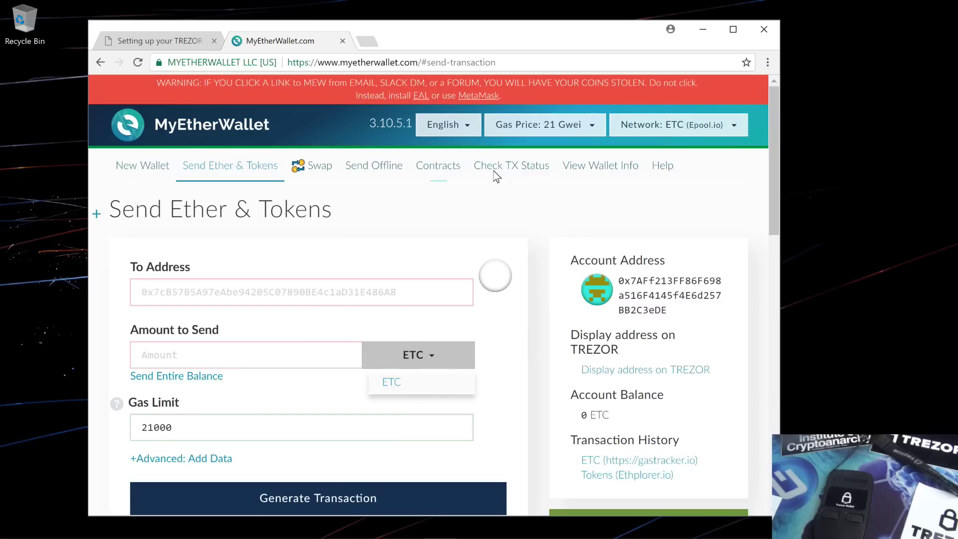
scroll(591, 226, down, 4)
scroll(591, 226, up, 4)
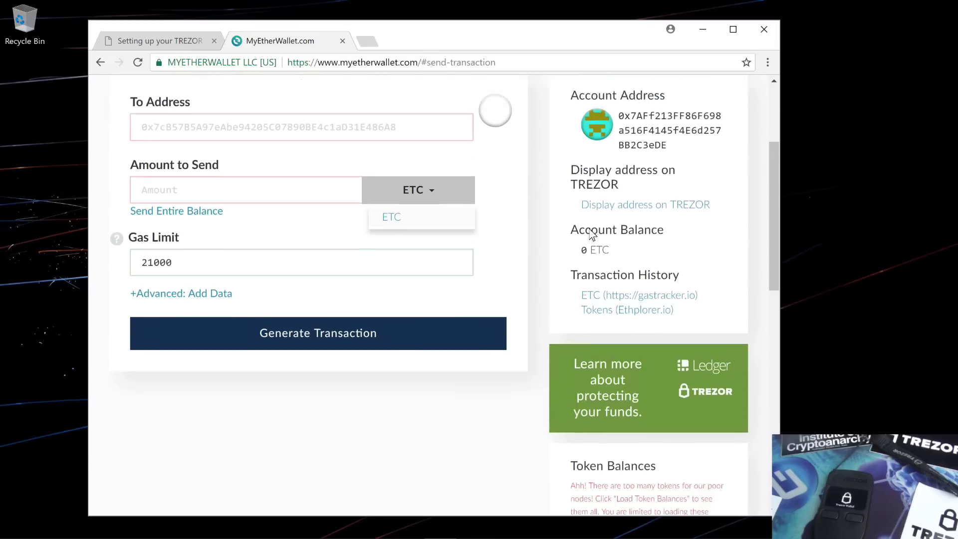
- In View Wallet Info, connect the TREZOR, export the public key, and unlock the first ETC address
click(596, 167)
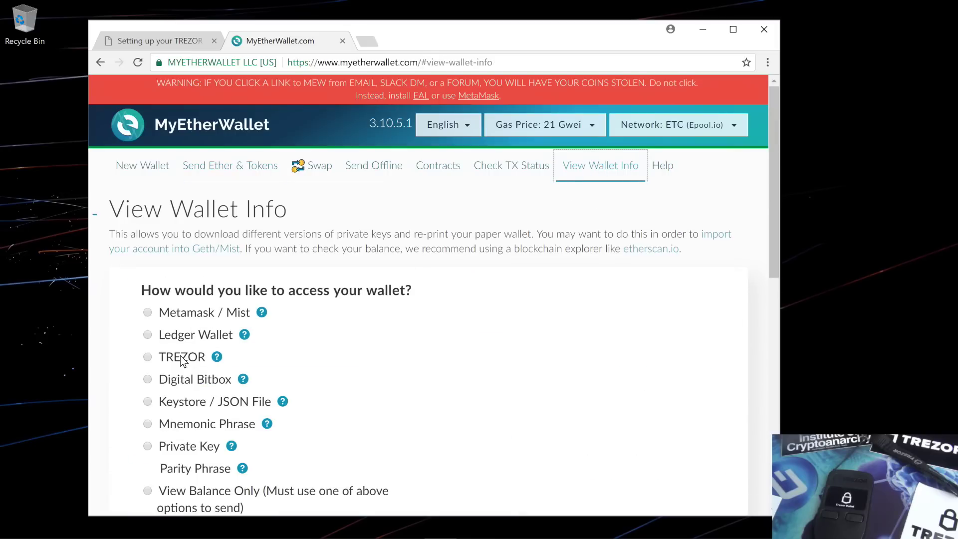
click(182, 357)
click(474, 334)
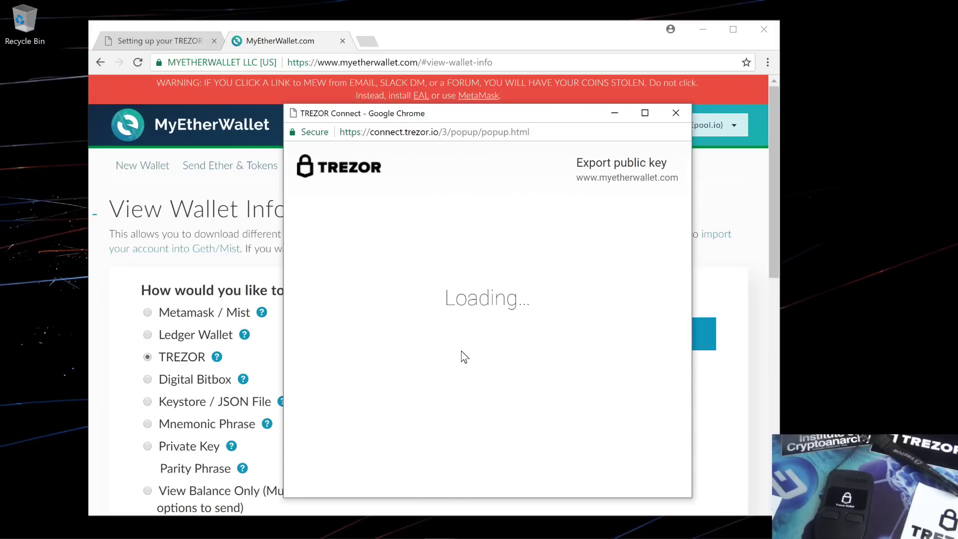
click(457, 373)
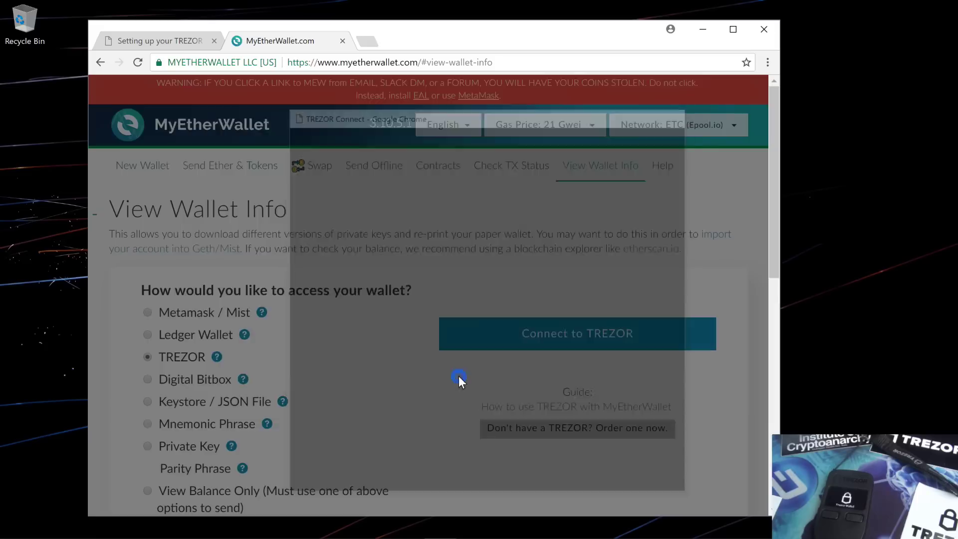
click(382, 319)
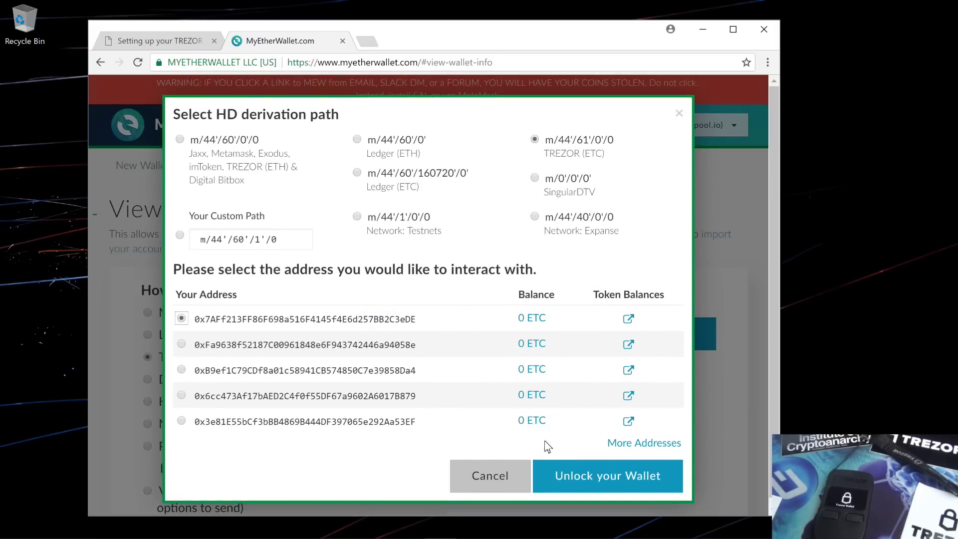
click(562, 469)
scroll(526, 432, down, 5)
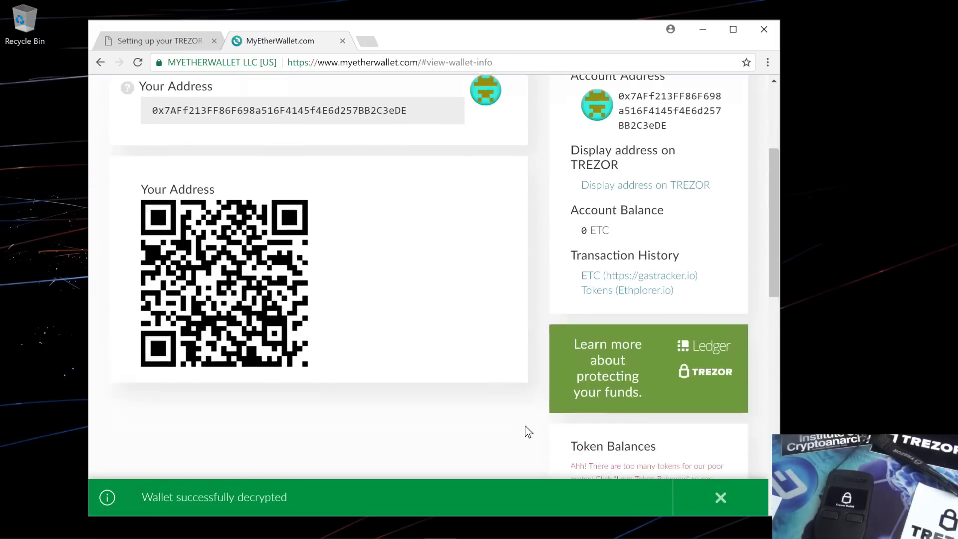
scroll(527, 427, up, 5)
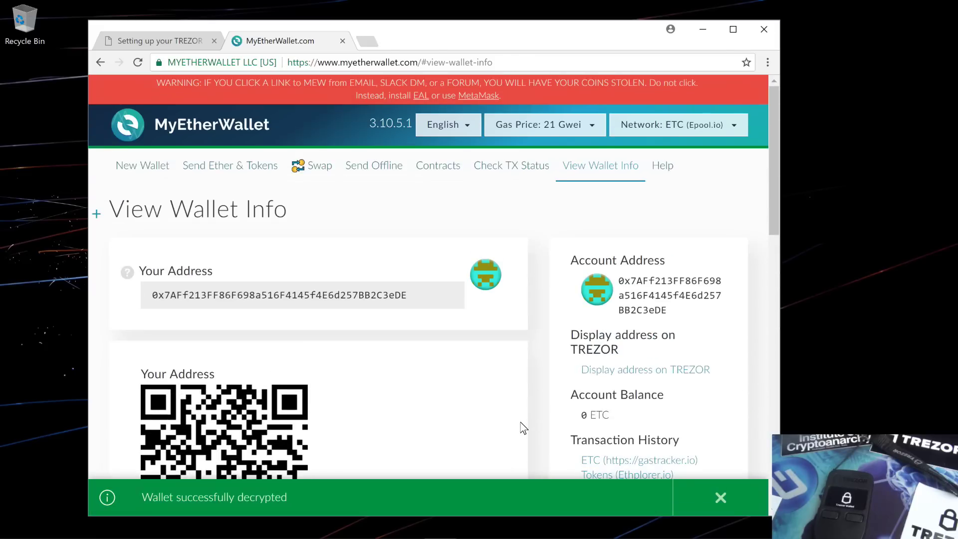